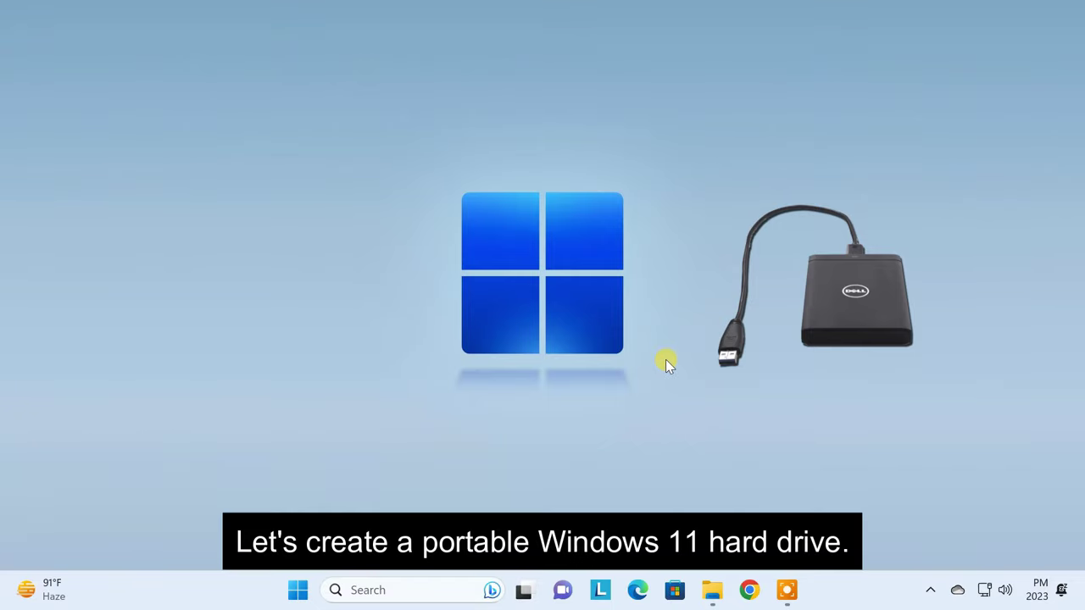
Search Chrome for 'download windows 11 iso' and open Microsoft's Download Windows 11 page.
{"action": "left_click", "coordinate": [749, 593]}
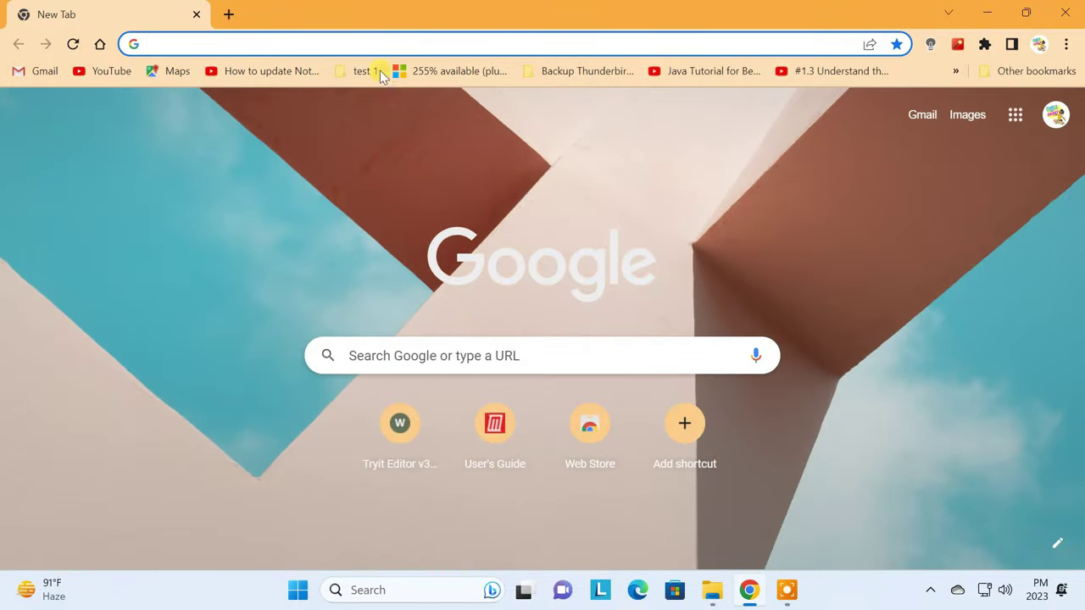
{"action": "left_click", "coordinate": [377, 44]}
{"action": "type", "text": "download windows 11 iso"}
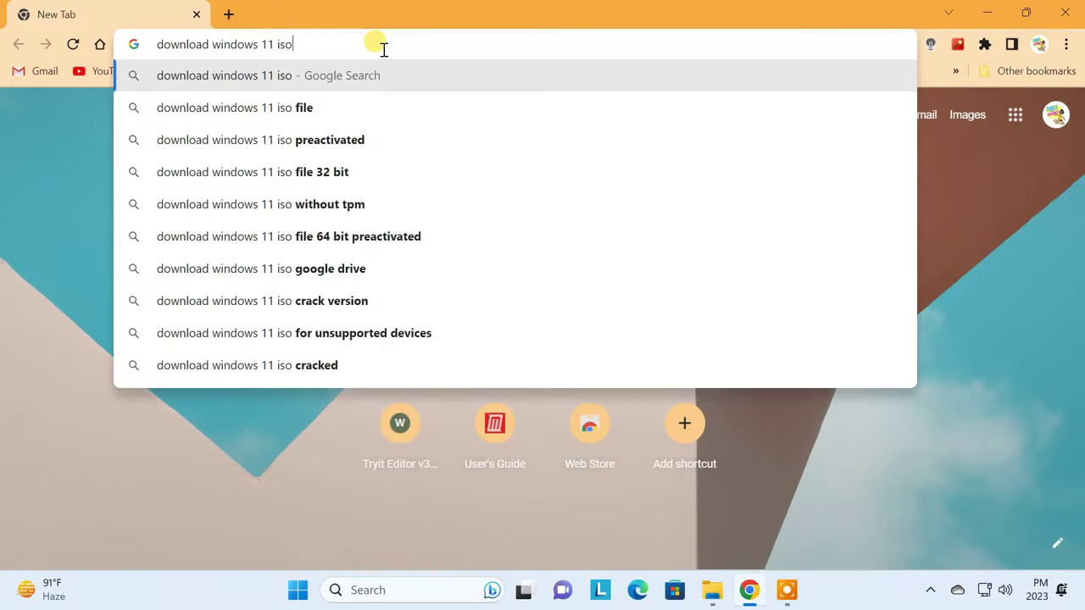
{"action": "key", "text": "Return"}
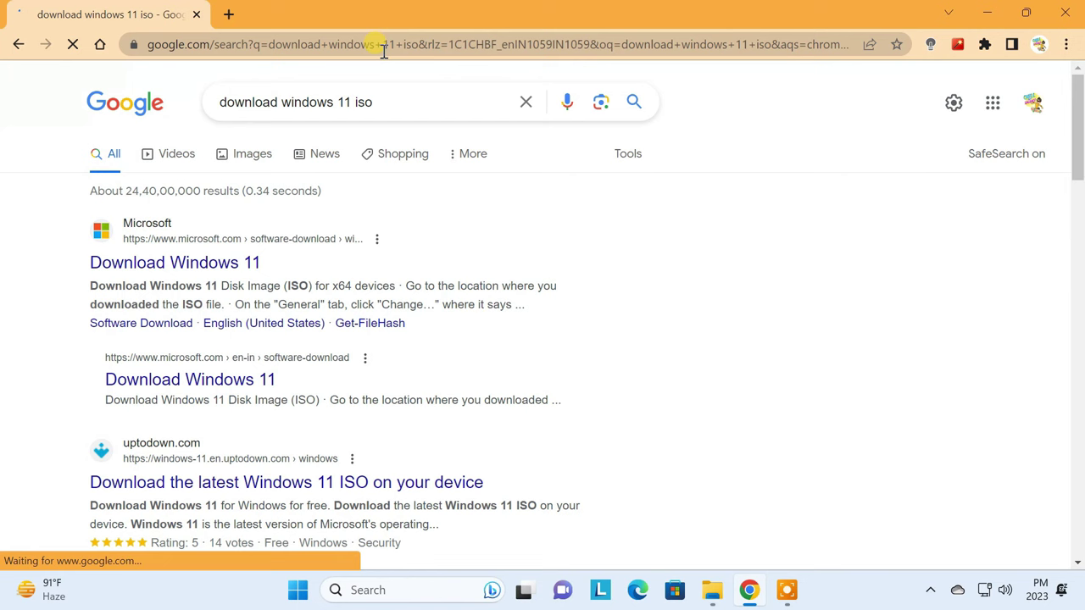
{"action": "left_click", "coordinate": [188, 265]}
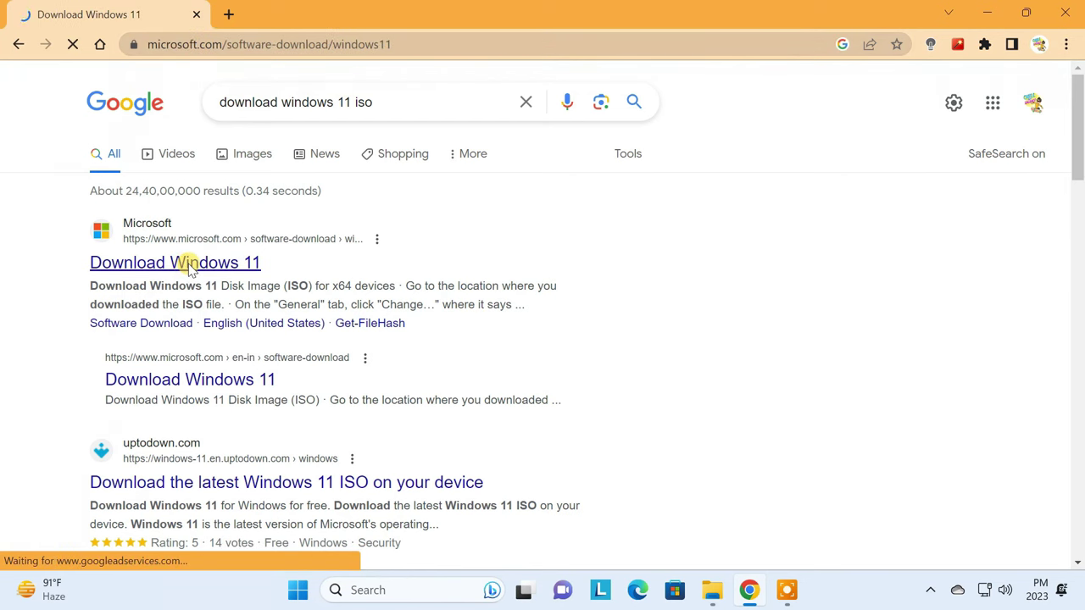
{"action": "scroll", "coordinate": [188, 264], "scroll_direction": "down", "scroll_amount": 7}
{"action": "scroll", "coordinate": [186, 266], "scroll_direction": "down", "scroll_amount": 4}
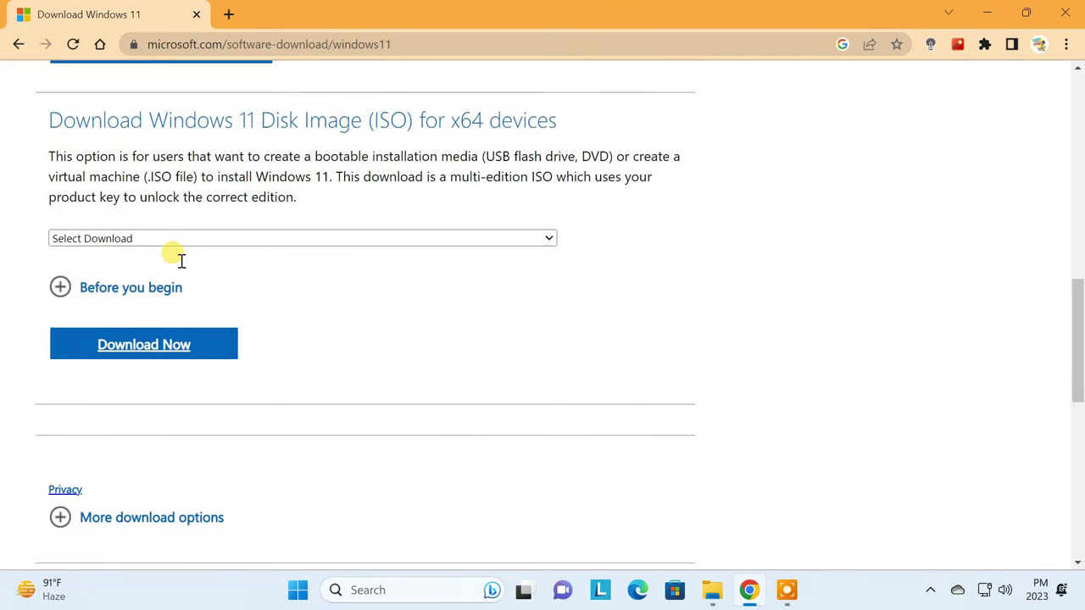
Select the Windows 11 multi-edition ISO with English (United States) as the language.
{"action": "left_click", "coordinate": [167, 240]}
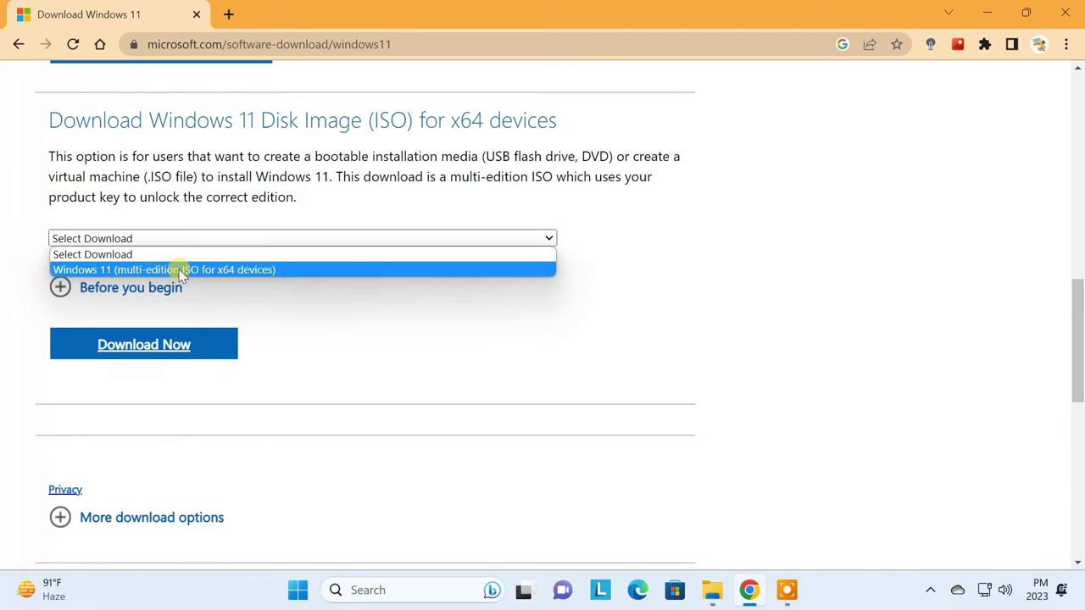
{"action": "left_click", "coordinate": [176, 270]}
{"action": "left_click", "coordinate": [174, 346]}
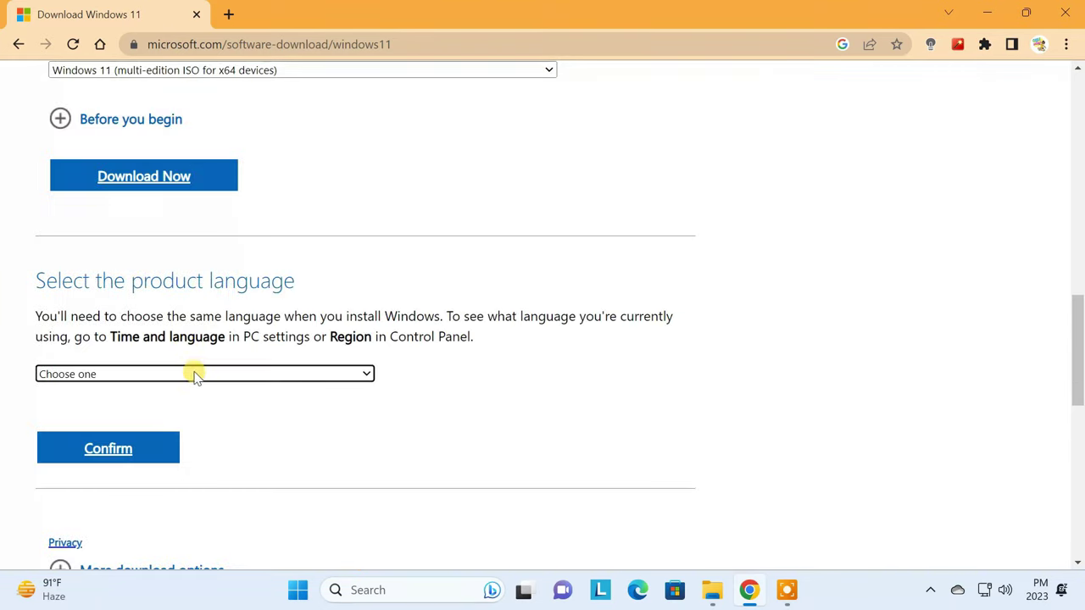
{"action": "left_click", "coordinate": [191, 374]}
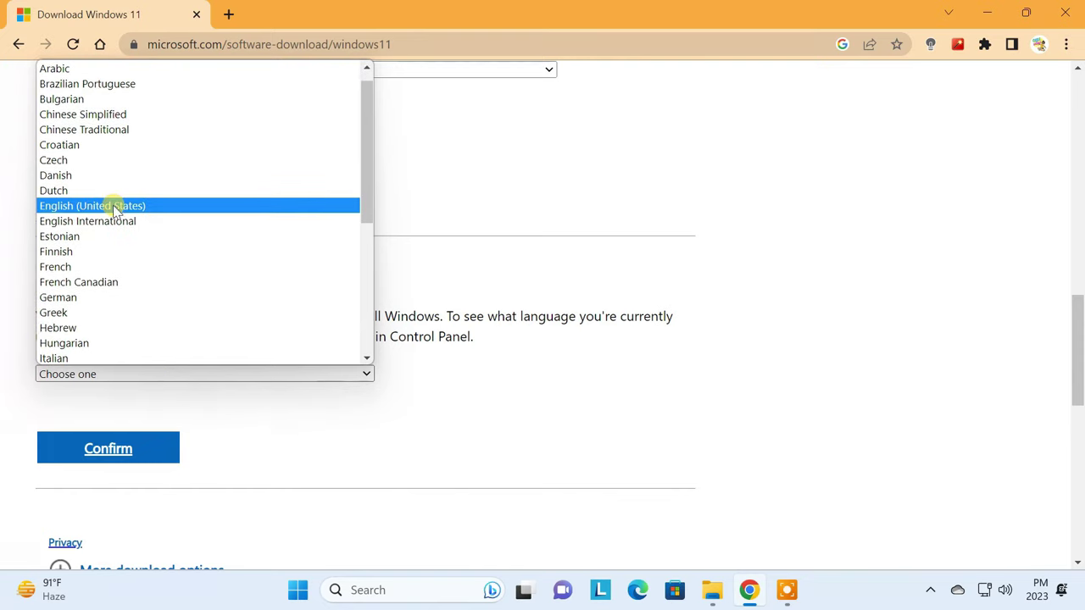
{"action": "left_click", "coordinate": [114, 206]}
{"action": "left_click", "coordinate": [146, 447]}
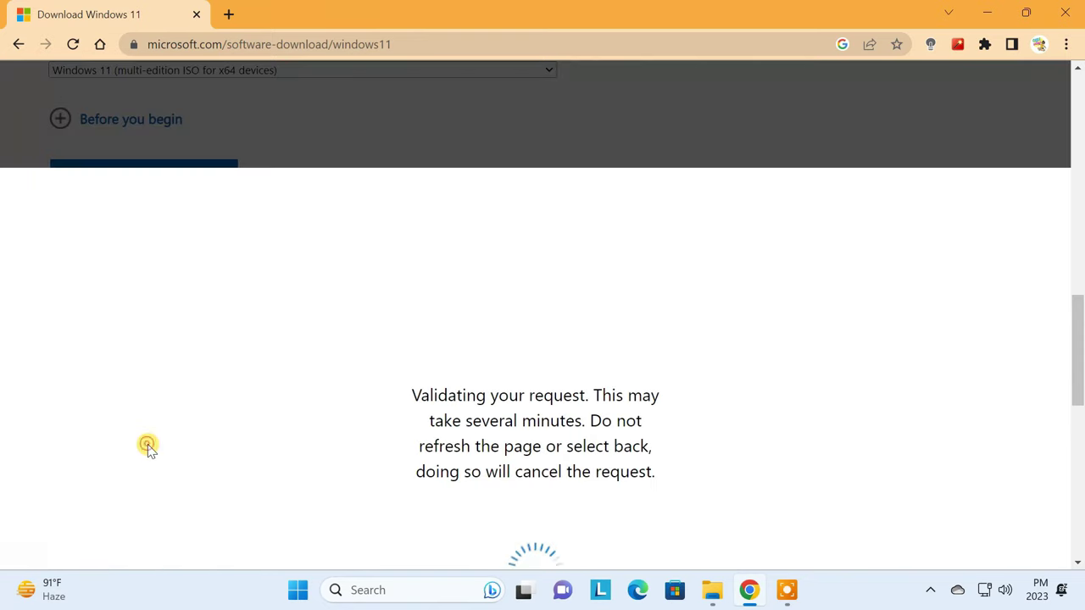
Download the 64-bit Windows 11 ISO to Downloads.
{"action": "scroll", "coordinate": [145, 443], "scroll_direction": "down", "scroll_amount": 1}
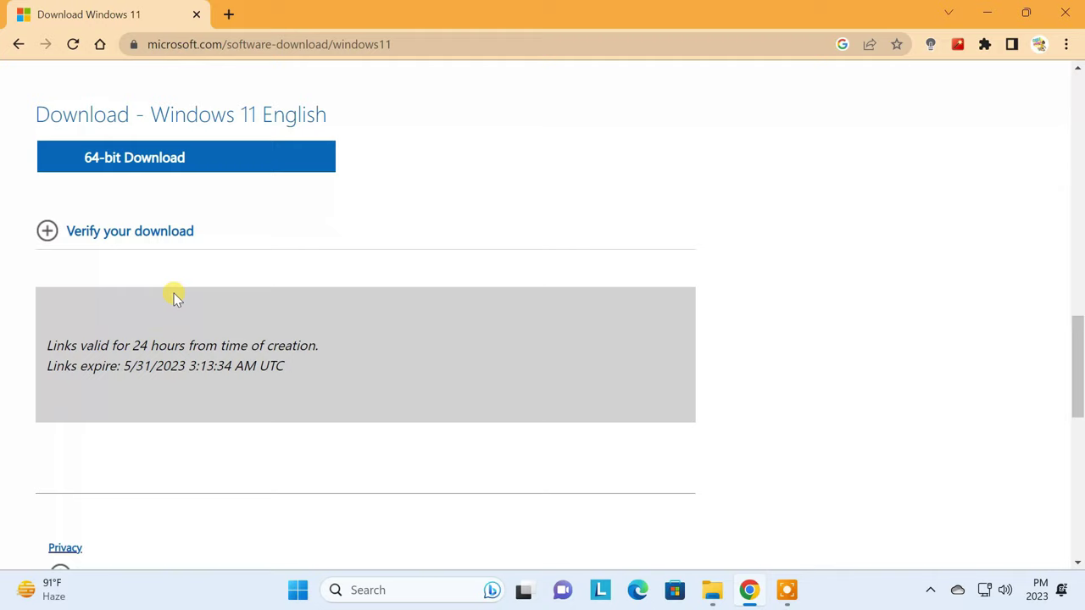
{"action": "left_click", "coordinate": [159, 161]}
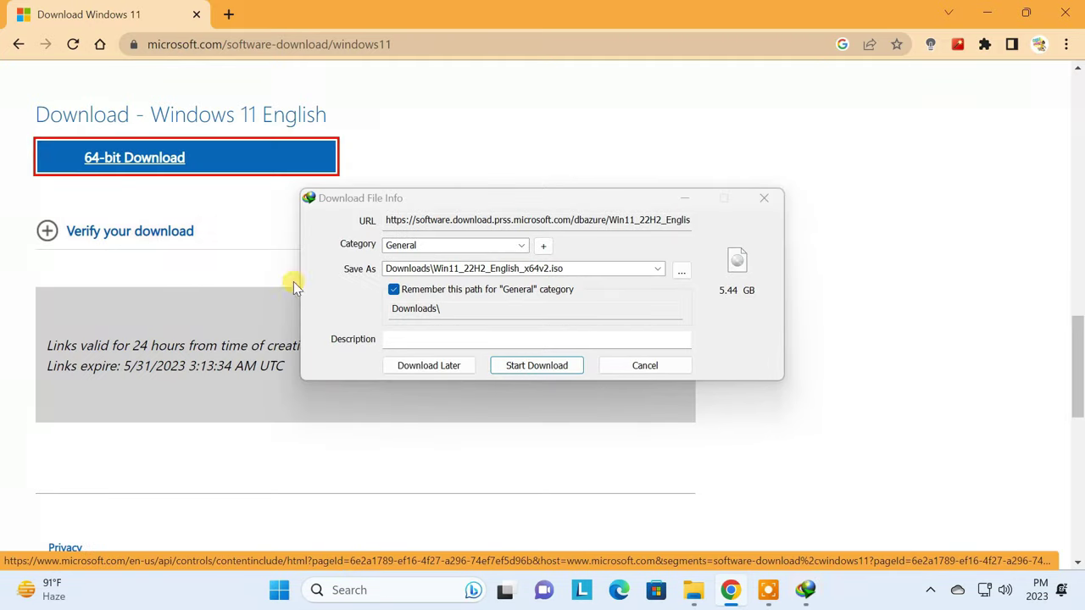
{"action": "left_click", "coordinate": [506, 368]}
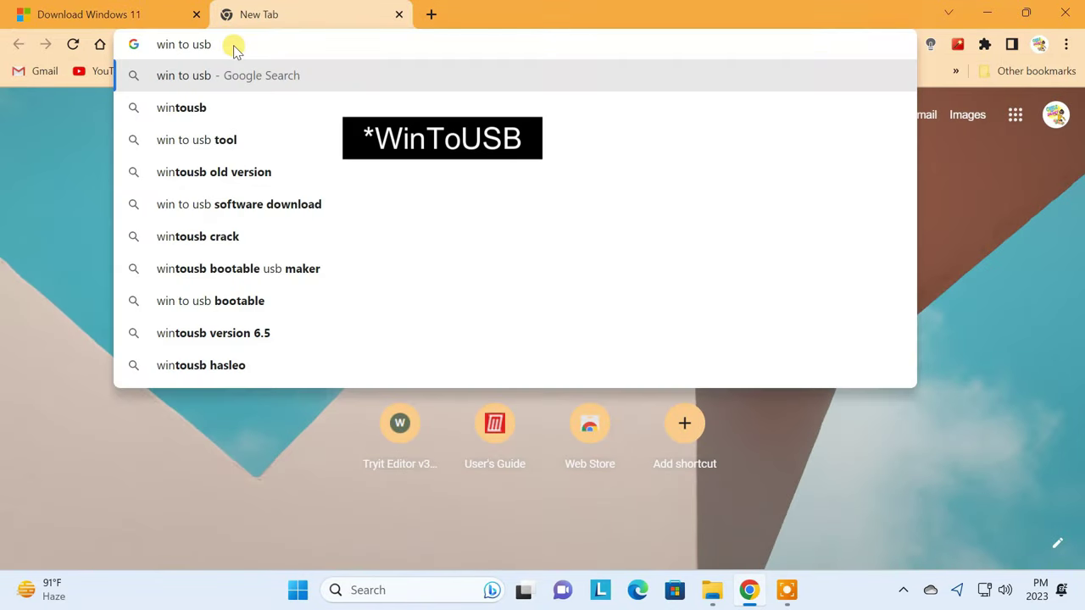
Search 'win to usb' and download free WinToUSB 7.9 from easyuefi.com into Downloads\Programs.
{"action": "key", "text": "Return"}
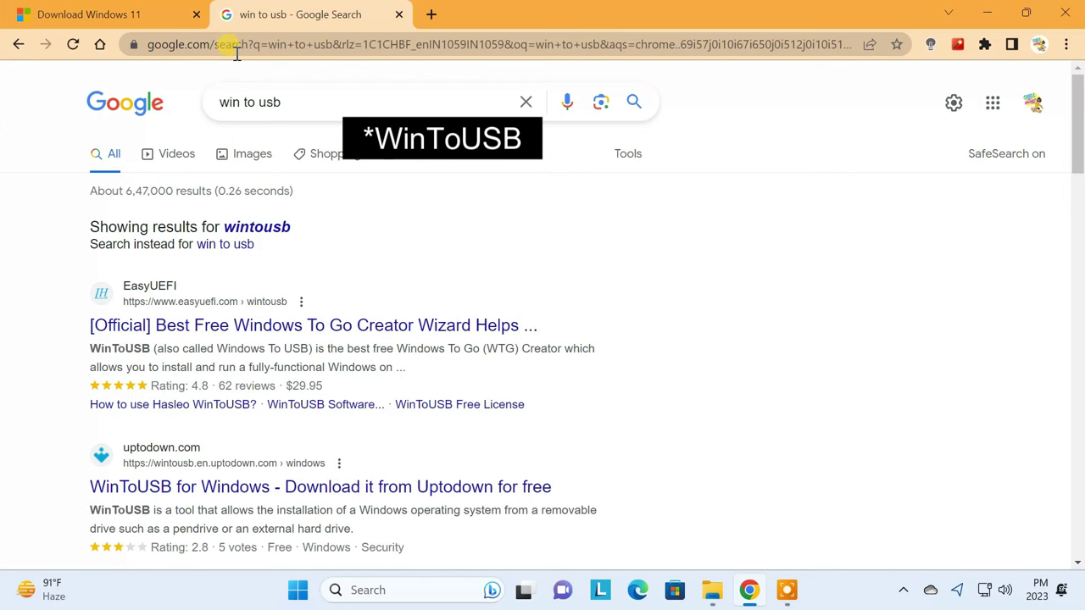
{"action": "left_click", "coordinate": [206, 331]}
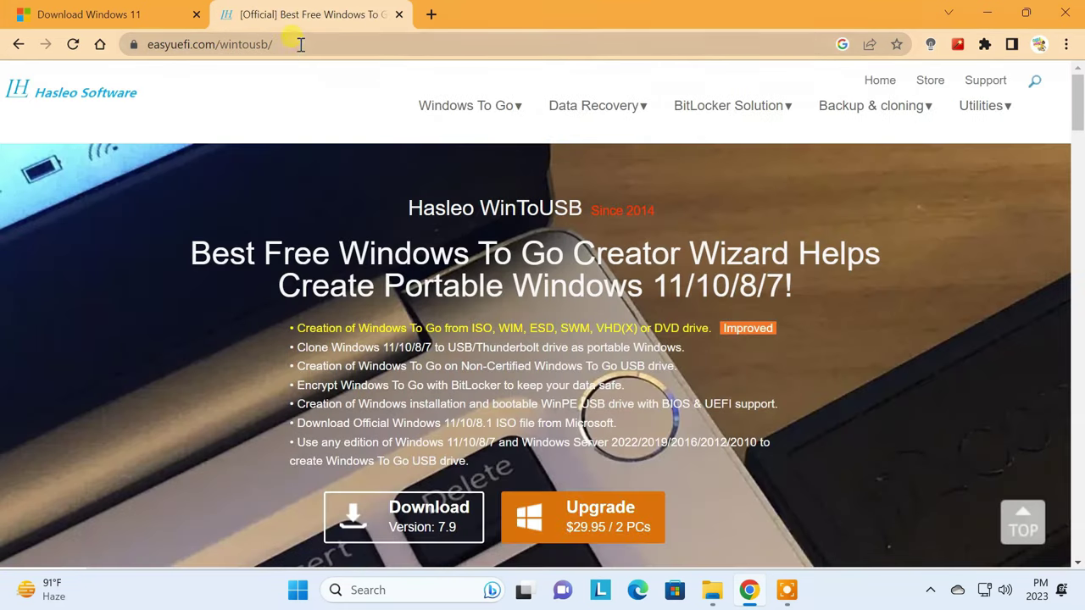
{"action": "left_click", "coordinate": [300, 44]}
{"action": "left_click", "coordinate": [409, 523]}
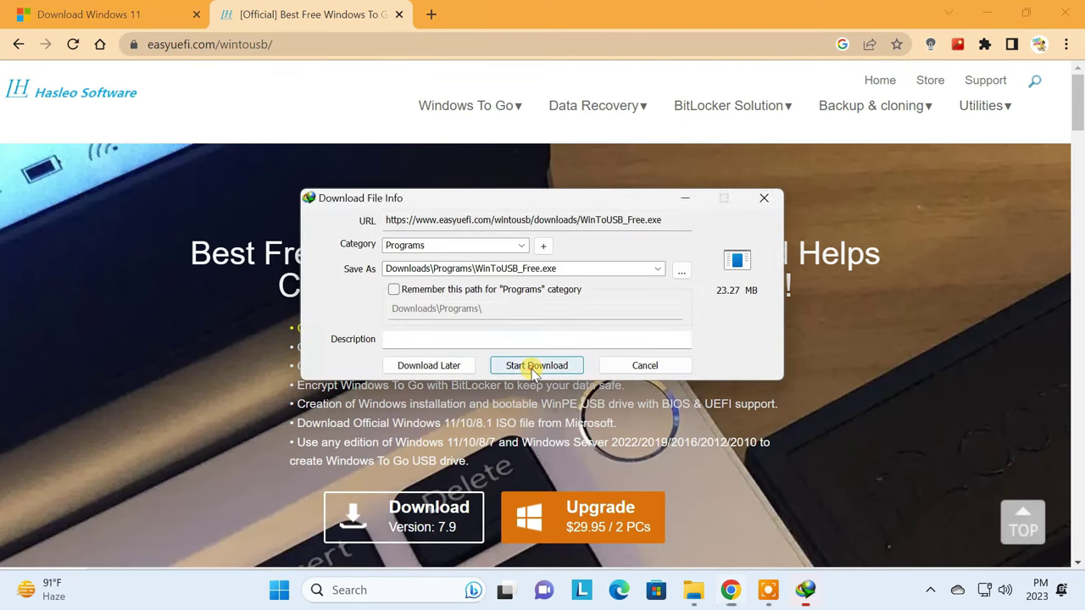
{"action": "left_click", "coordinate": [534, 373]}
{"action": "left_click", "coordinate": [577, 330]}
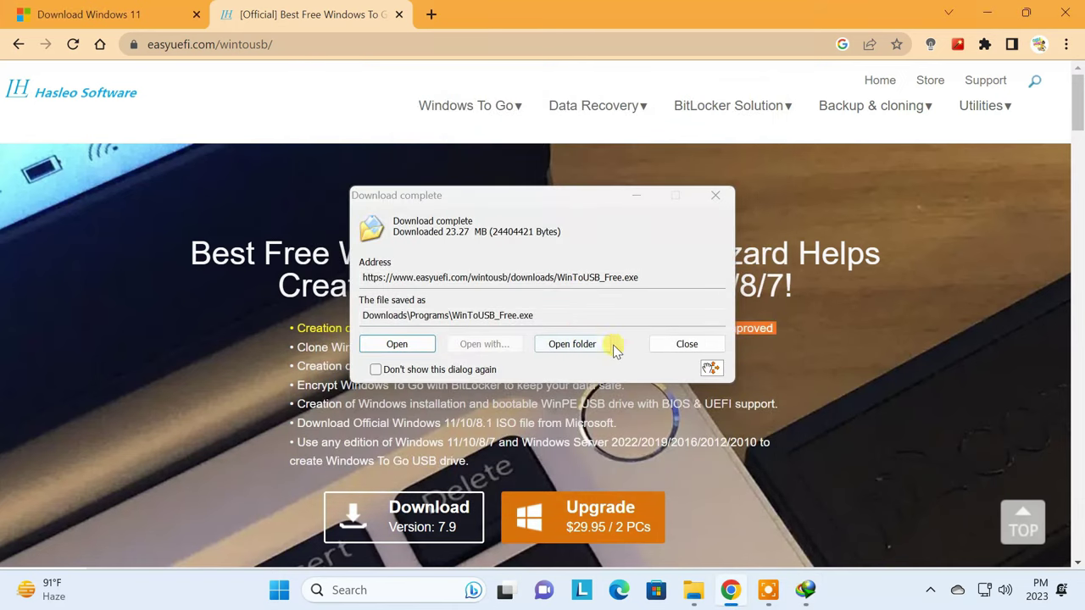
{"action": "left_click", "coordinate": [685, 344]}
Close Chrome and install WinToUSB_Free with the license accepted and the default folder.
{"action": "left_click", "coordinate": [1062, 12]}
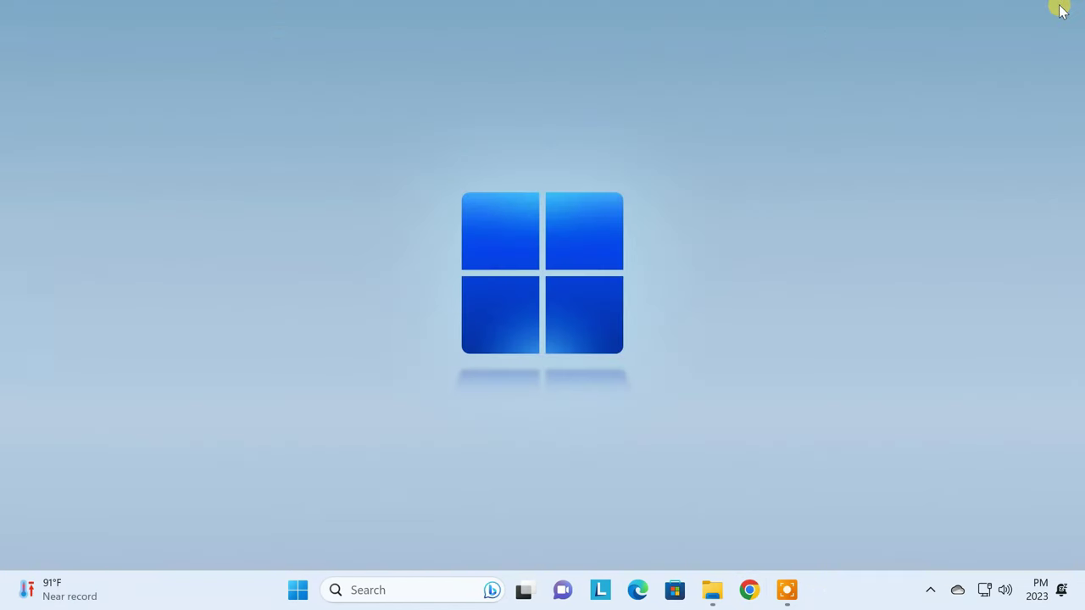
{"action": "left_click", "coordinate": [710, 590]}
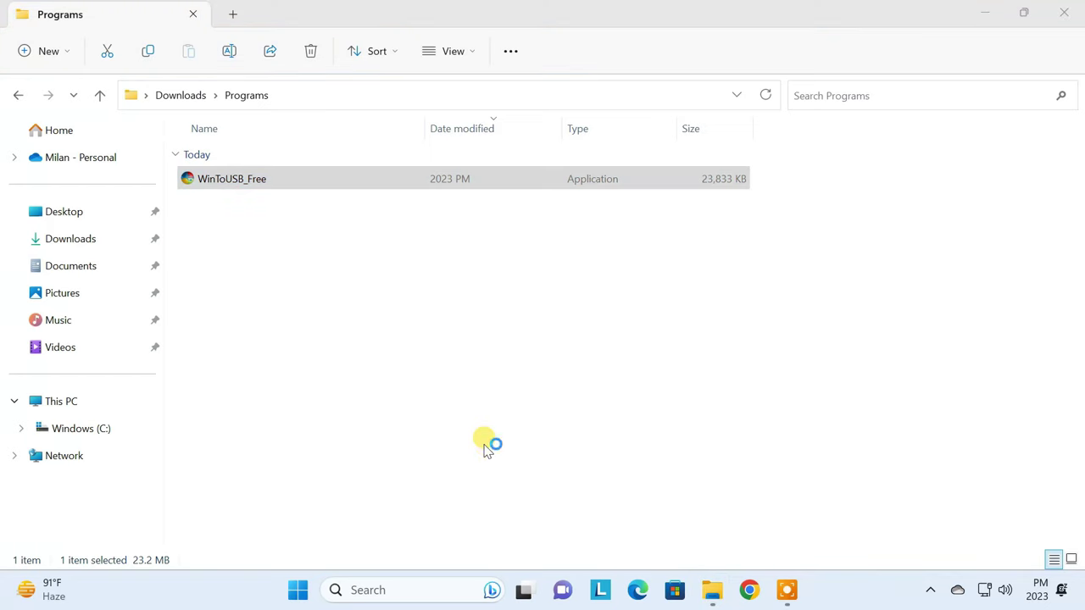
{"action": "left_click", "coordinate": [581, 329]}
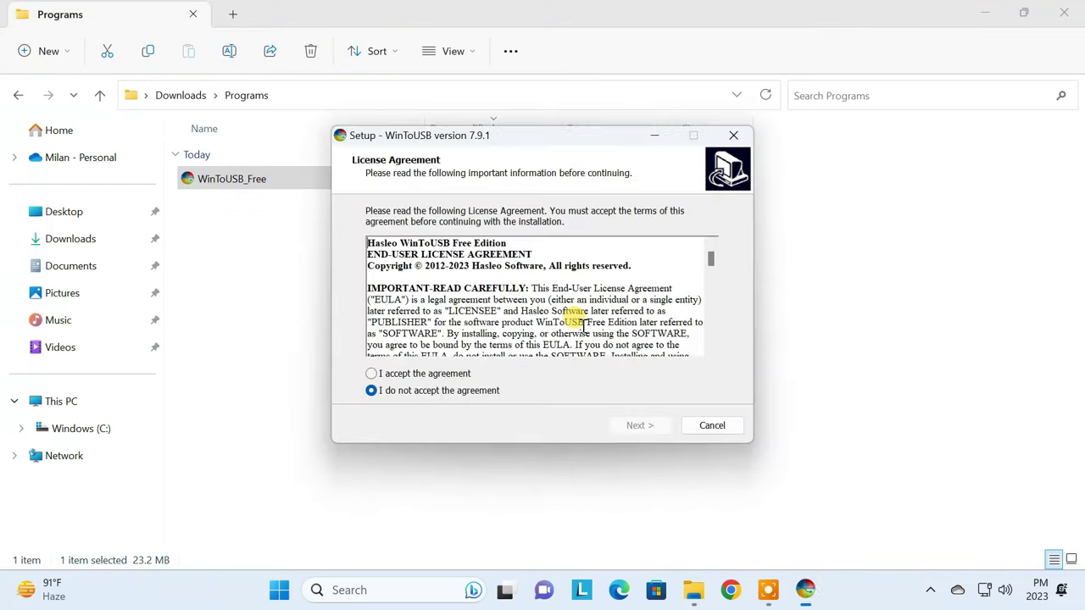
{"action": "left_click", "coordinate": [437, 373]}
{"action": "left_click", "coordinate": [644, 427]}
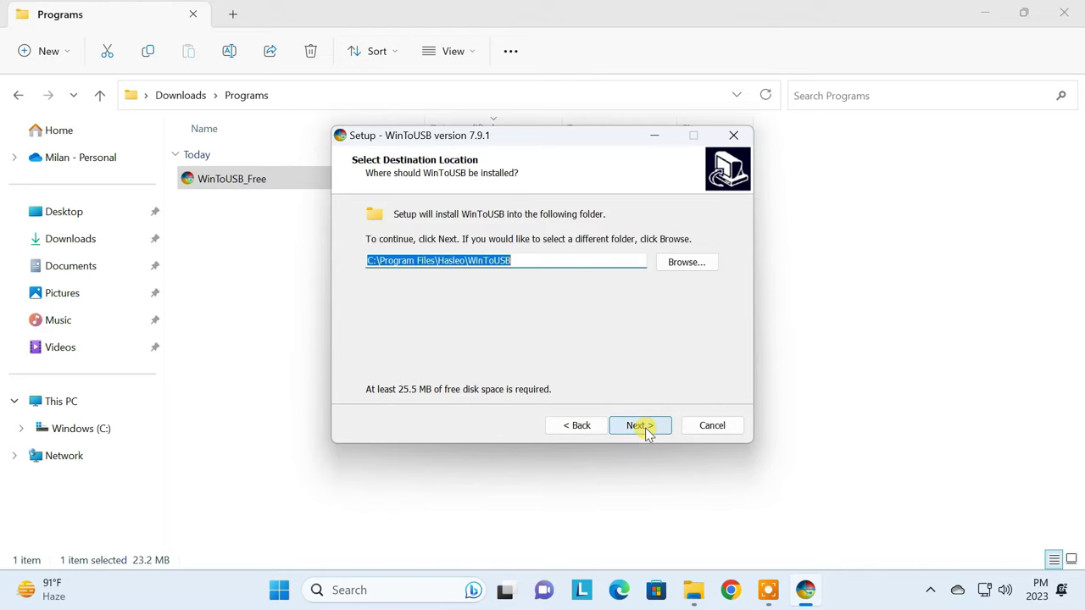
{"action": "left_click", "coordinate": [644, 427]}
{"action": "left_click", "coordinate": [644, 427]}
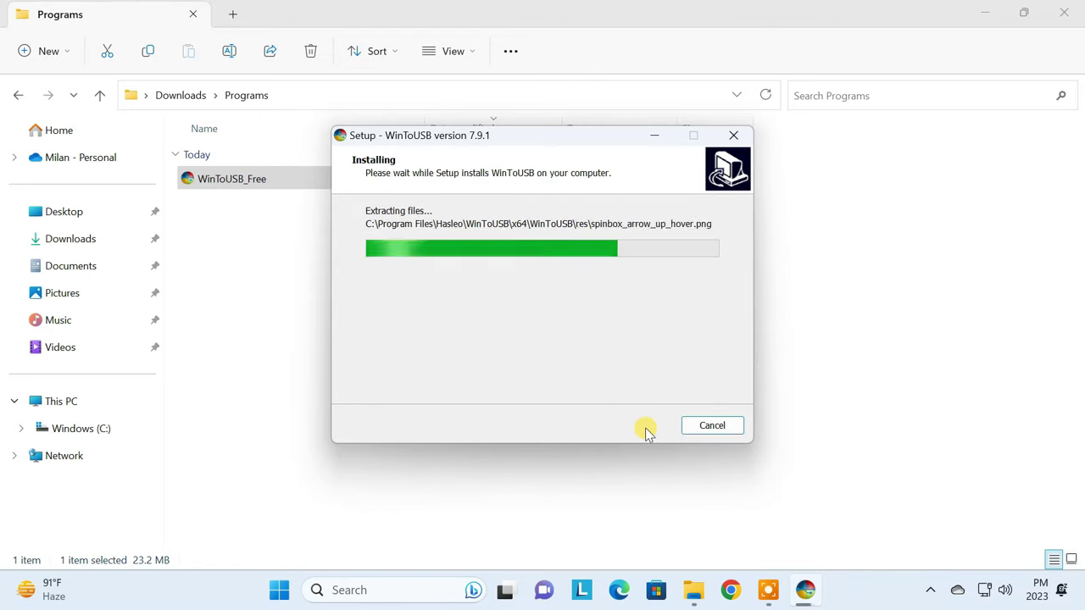
{"action": "left_click", "coordinate": [646, 430]}
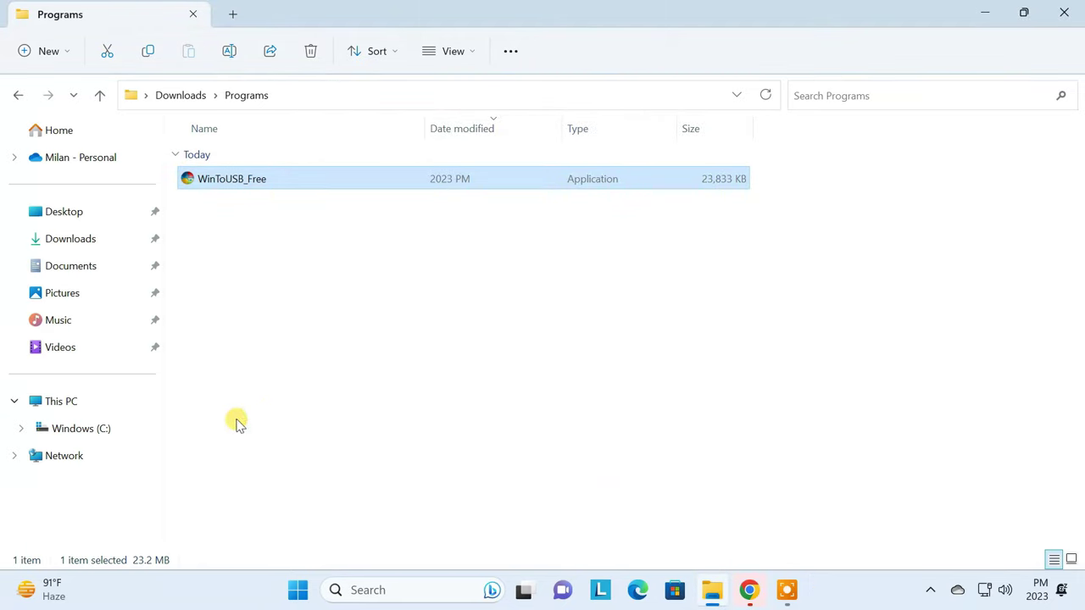
Confirm TOSHIBA (D:) shows 931 GB free in This PC, then close Explorer.
{"action": "left_click", "coordinate": [109, 394]}
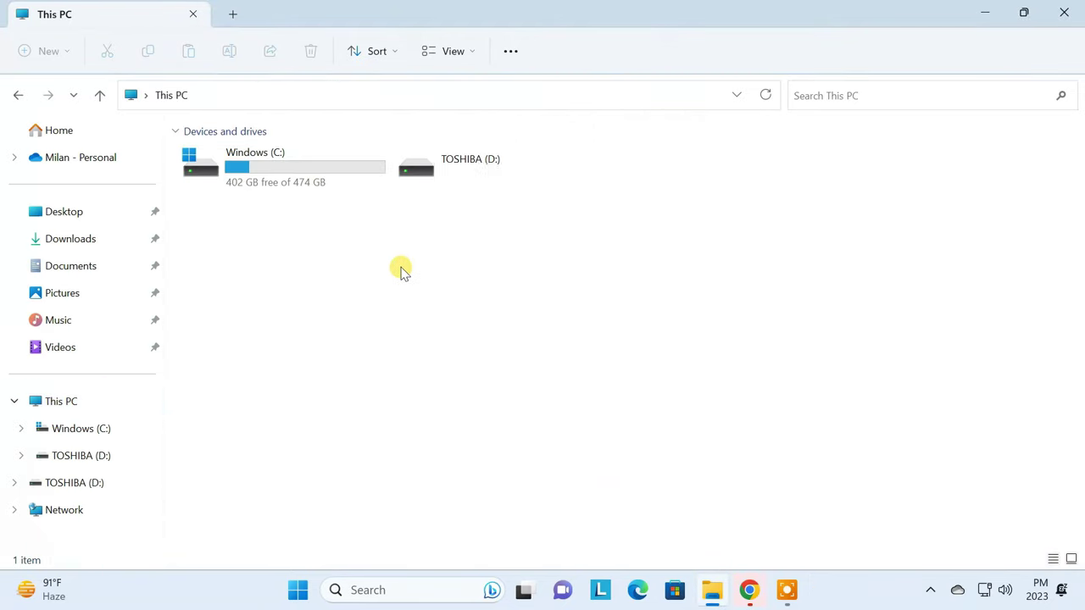
{"action": "left_click", "coordinate": [471, 175]}
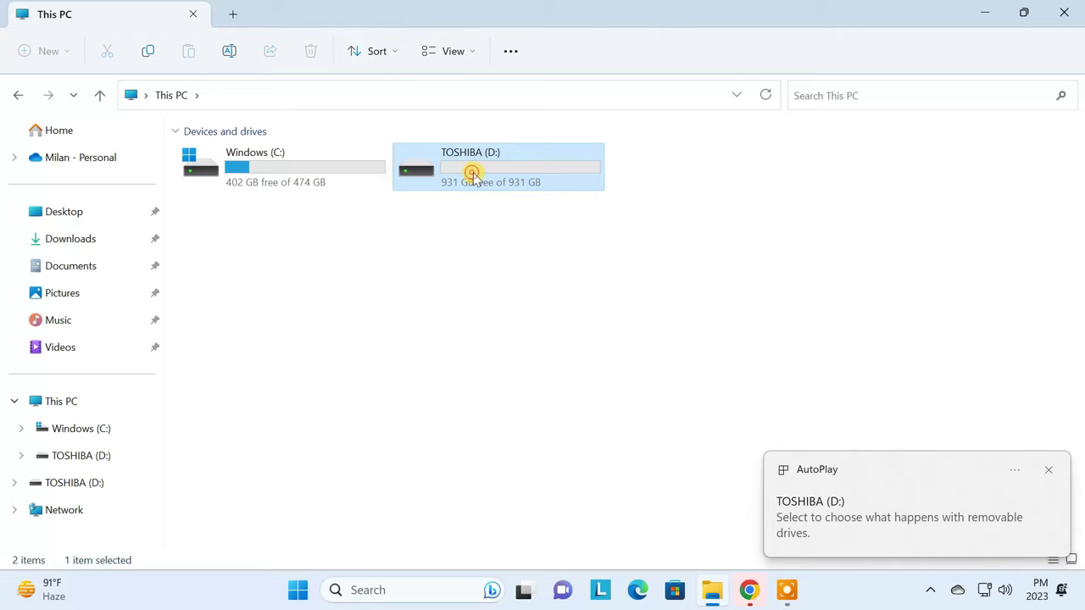
{"action": "left_click", "coordinate": [1063, 14]}
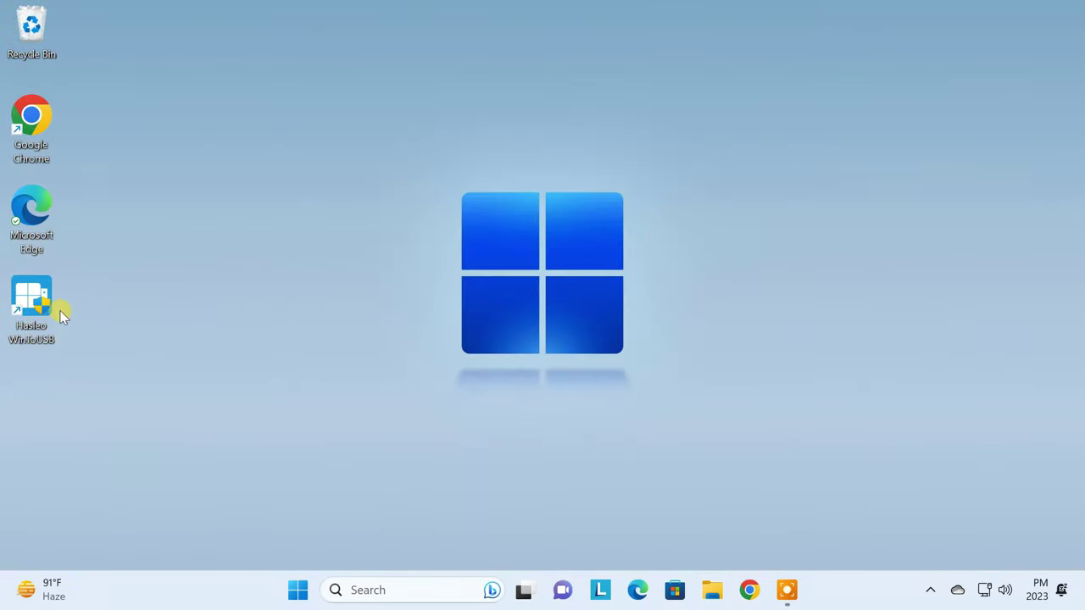
Start a Windows To Go USB setup using Downloads\Win11_22H2_English_x64v2.iso as the source.
{"action": "double_click", "coordinate": [47, 305]}
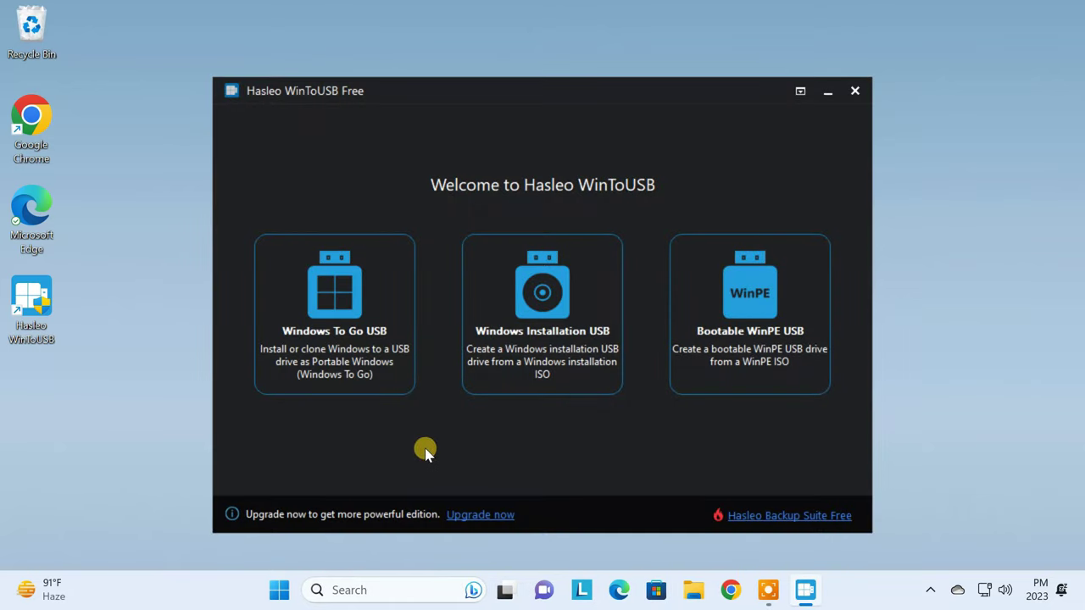
{"action": "left_click", "coordinate": [349, 335]}
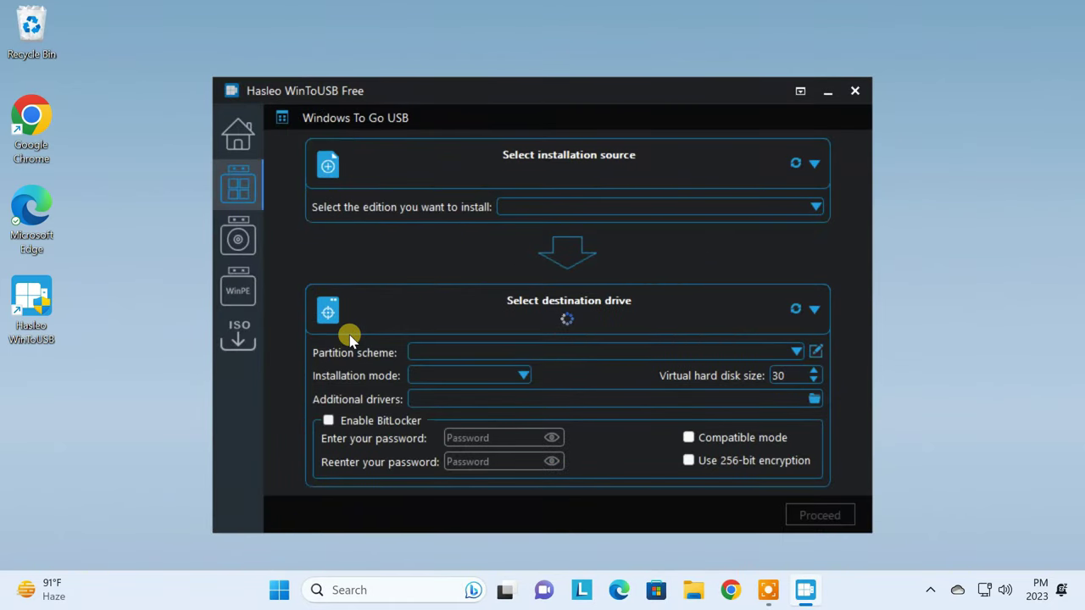
{"action": "left_click", "coordinate": [545, 166]}
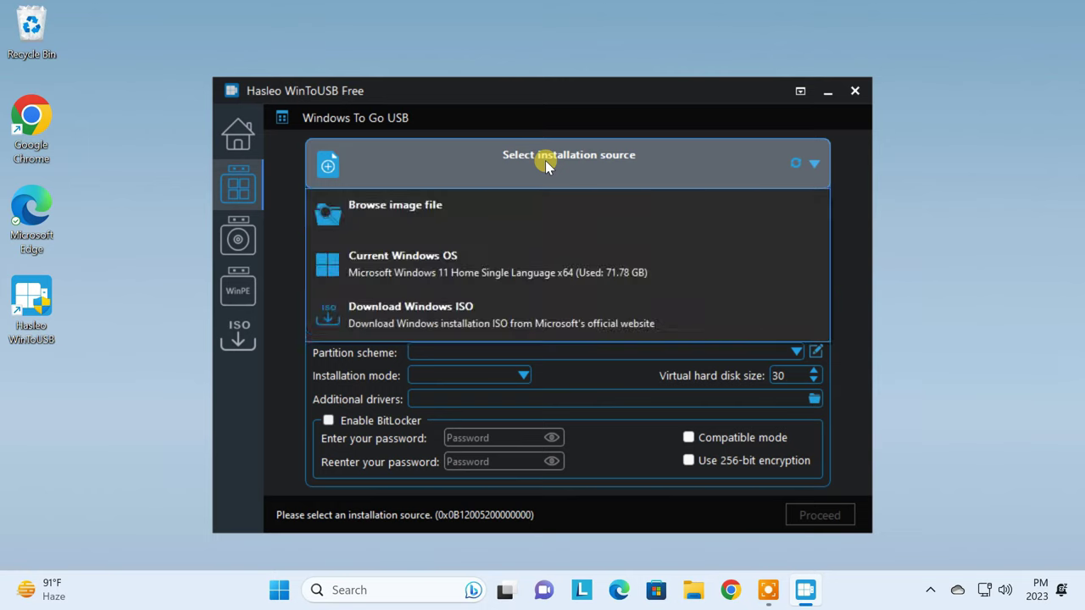
{"action": "left_click", "coordinate": [428, 206]}
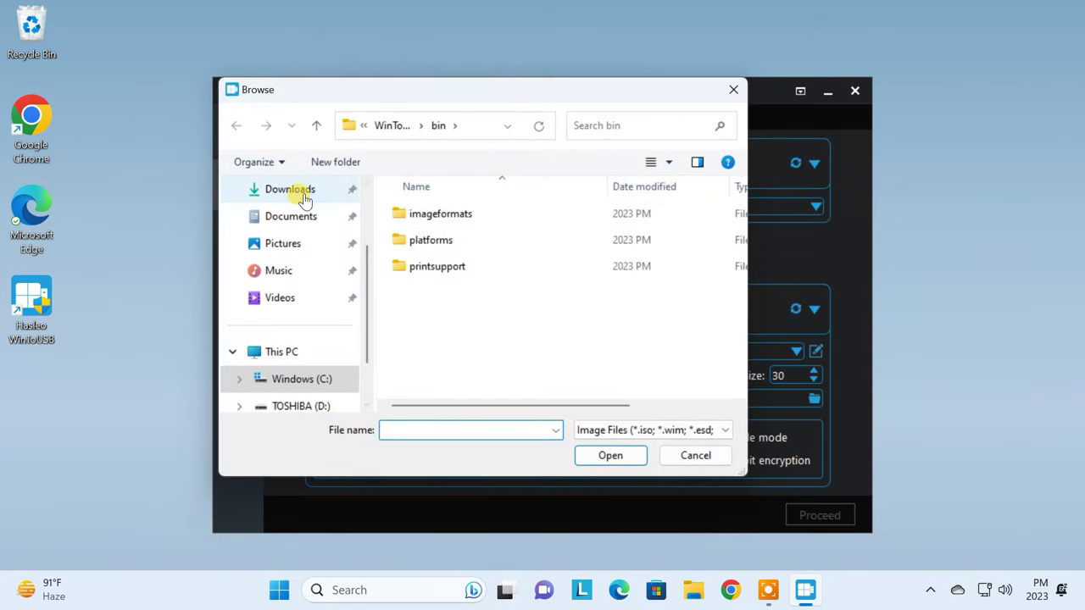
{"action": "left_click", "coordinate": [296, 189]}
{"action": "left_click", "coordinate": [475, 238]}
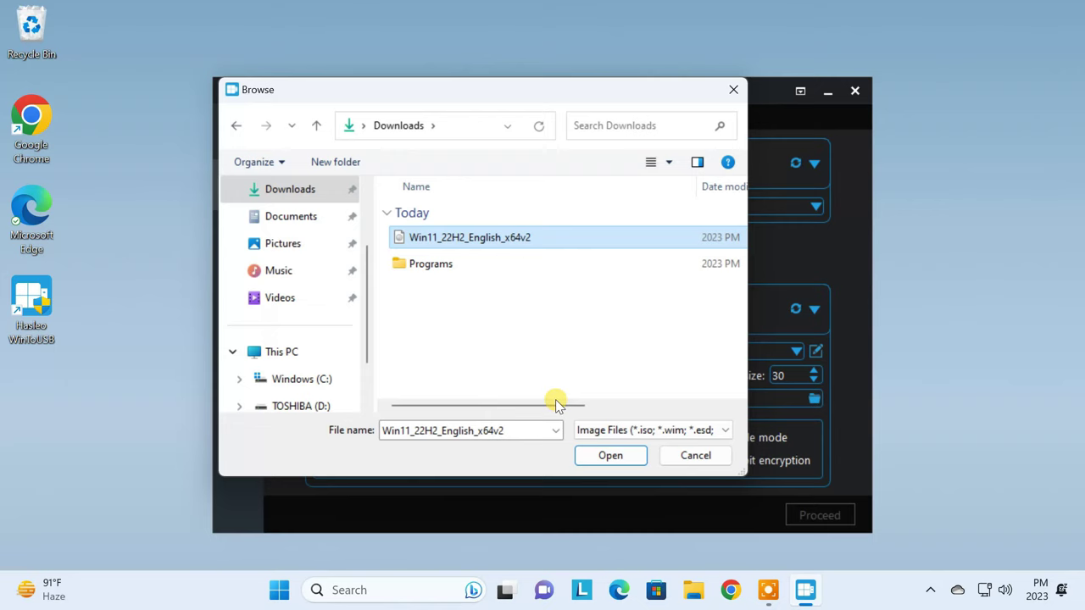
{"action": "left_click", "coordinate": [610, 455]}
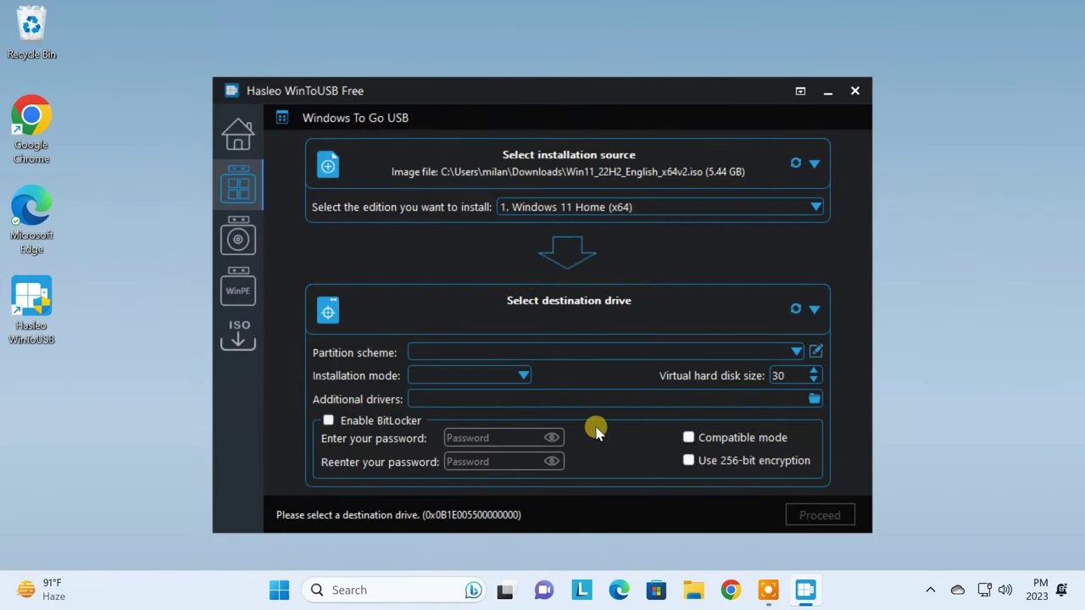
Install onto Disk 1 TOSHIBA EXTERNAL_USB, confirming the drive format.
{"action": "left_click", "coordinate": [599, 307]}
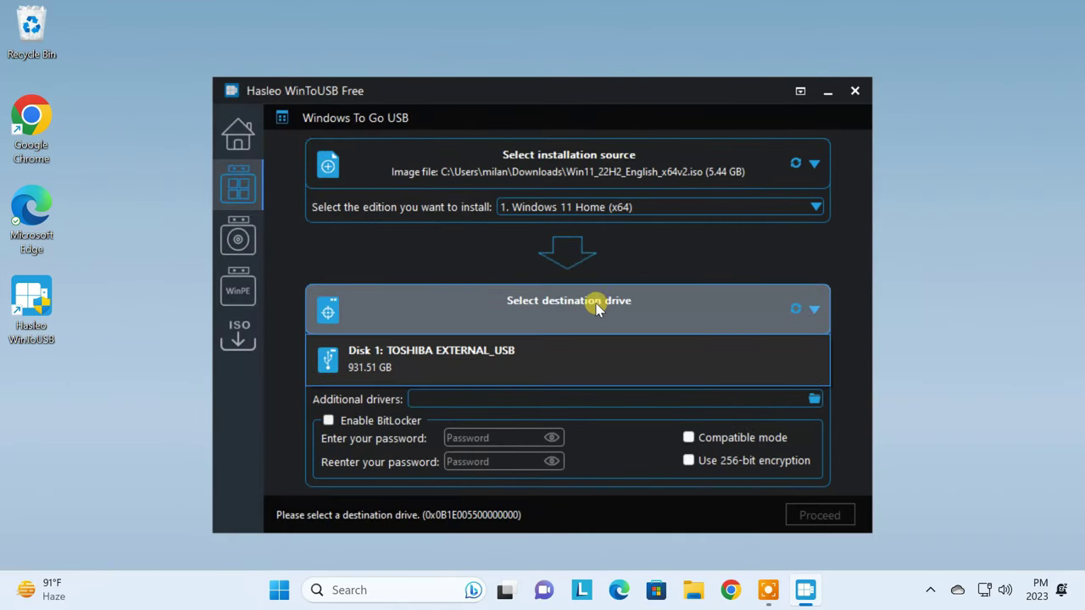
{"action": "left_click", "coordinate": [455, 366]}
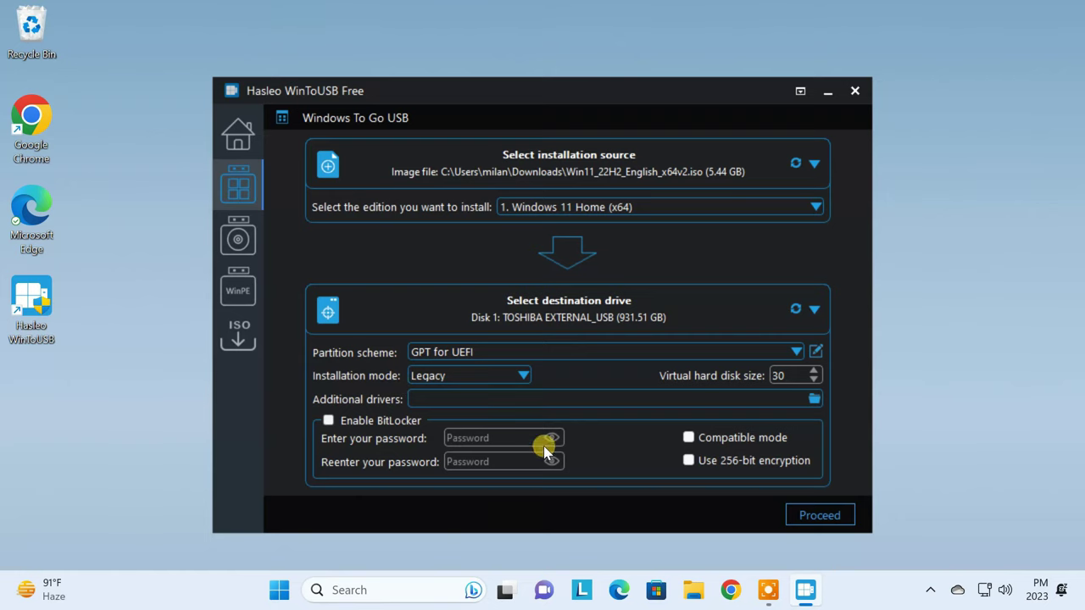
{"action": "left_click", "coordinate": [804, 517]}
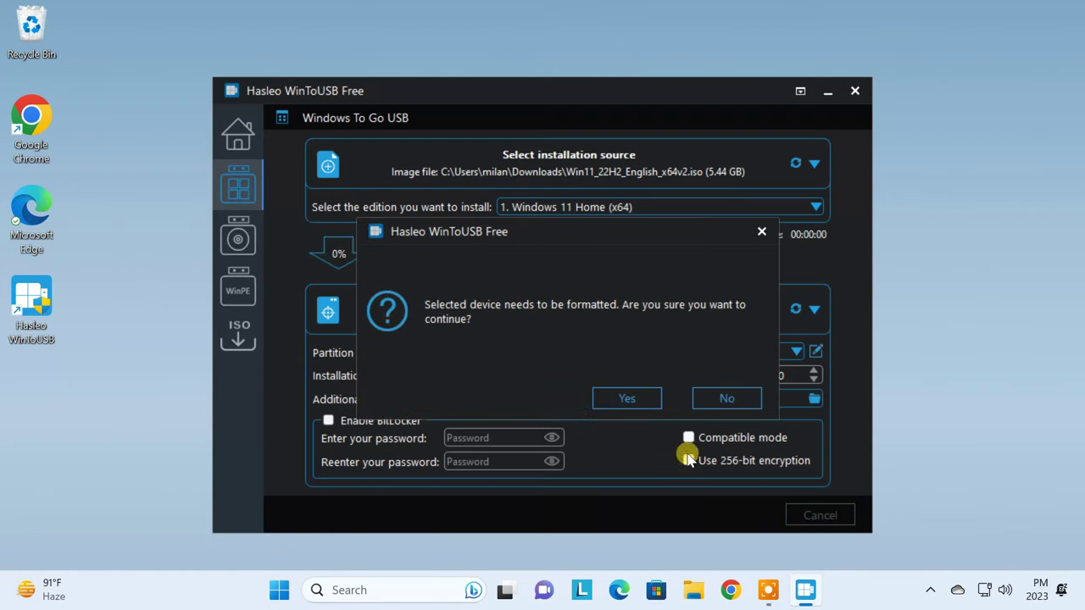
{"action": "left_click", "coordinate": [625, 395]}
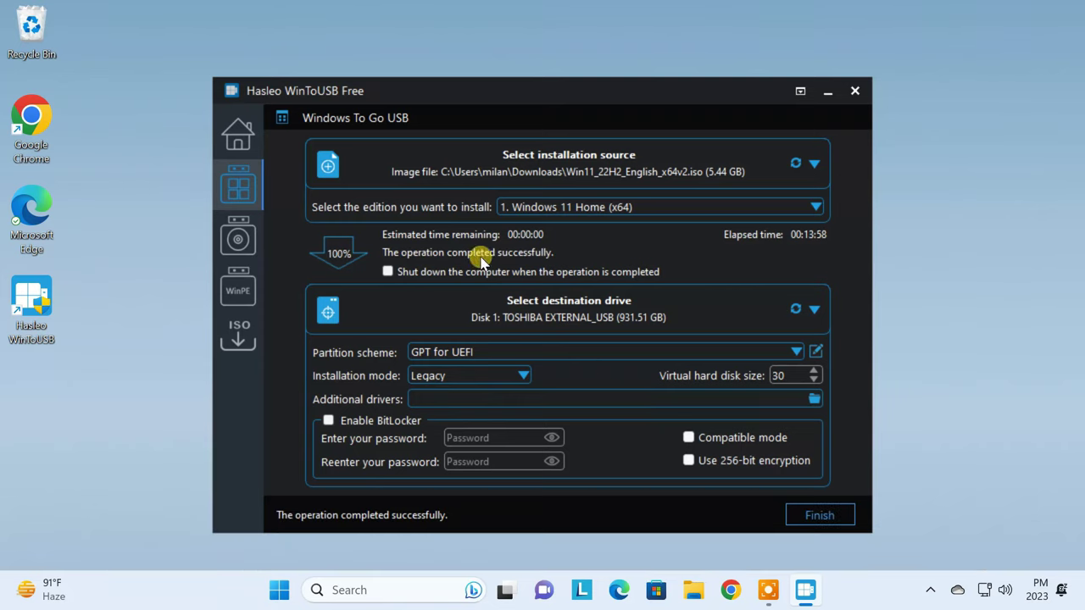
Finish and close WinToUSB, then restart Windows from the Start menu power button.
{"action": "left_click", "coordinate": [801, 515]}
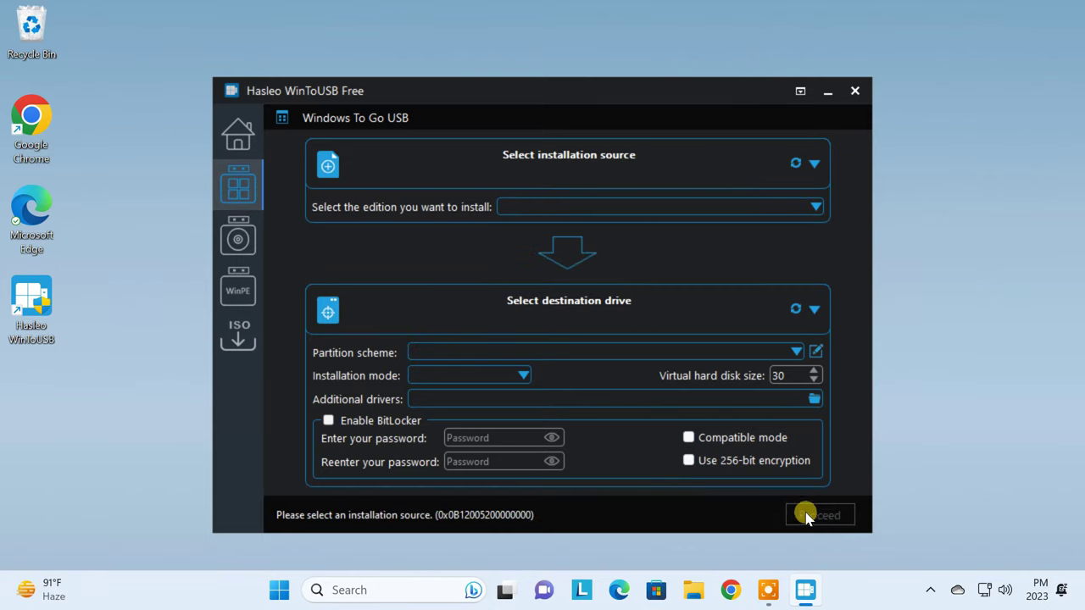
{"action": "left_click", "coordinate": [854, 90]}
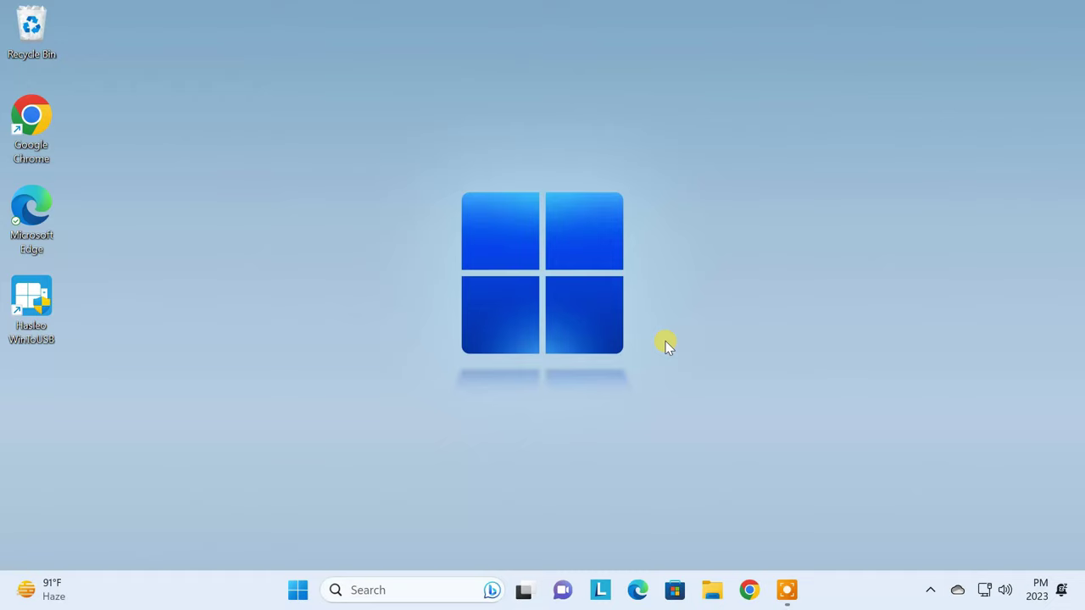
{"action": "left_click", "coordinate": [299, 588]}
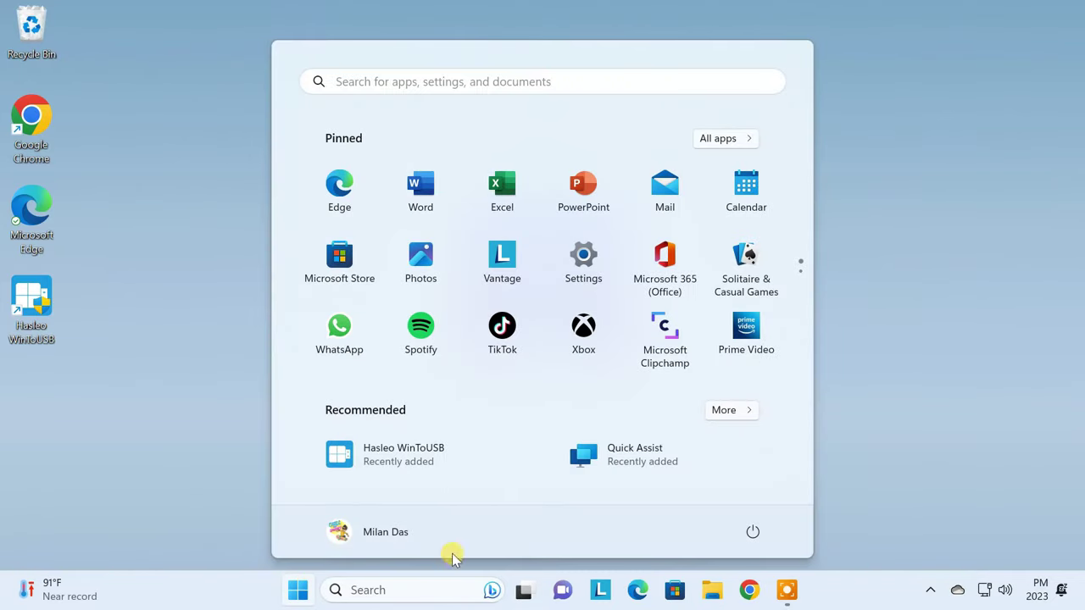
{"action": "left_click", "coordinate": [752, 532]}
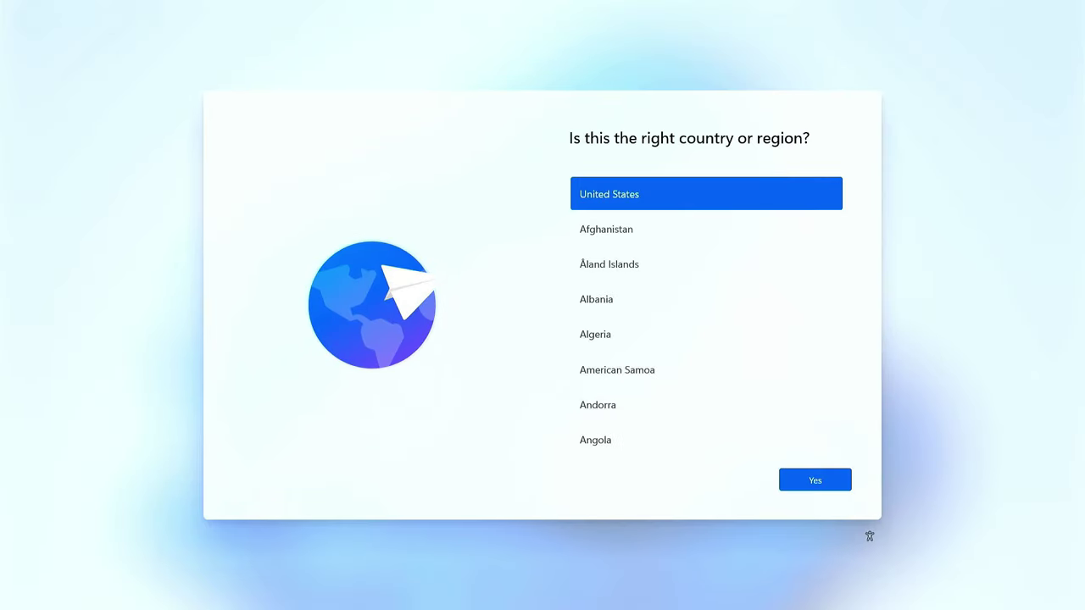
Confirm United States and its keyboard layout, skip a second layout, accept the license, submit the email.
{"action": "left_click", "coordinate": [807, 481]}
{"action": "left_click", "coordinate": [811, 481]}
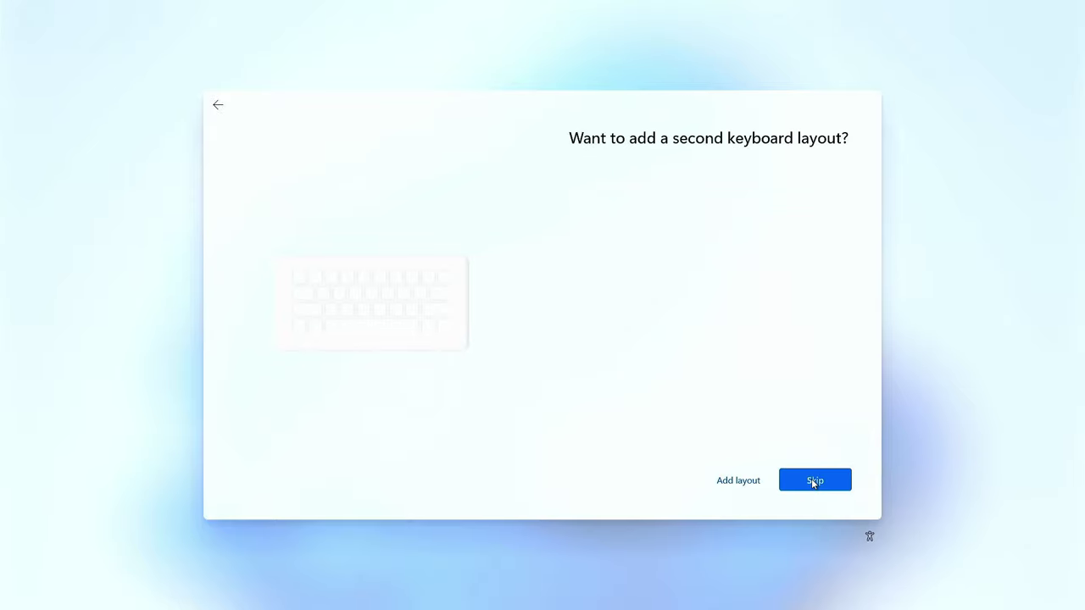
{"action": "left_click", "coordinate": [812, 483]}
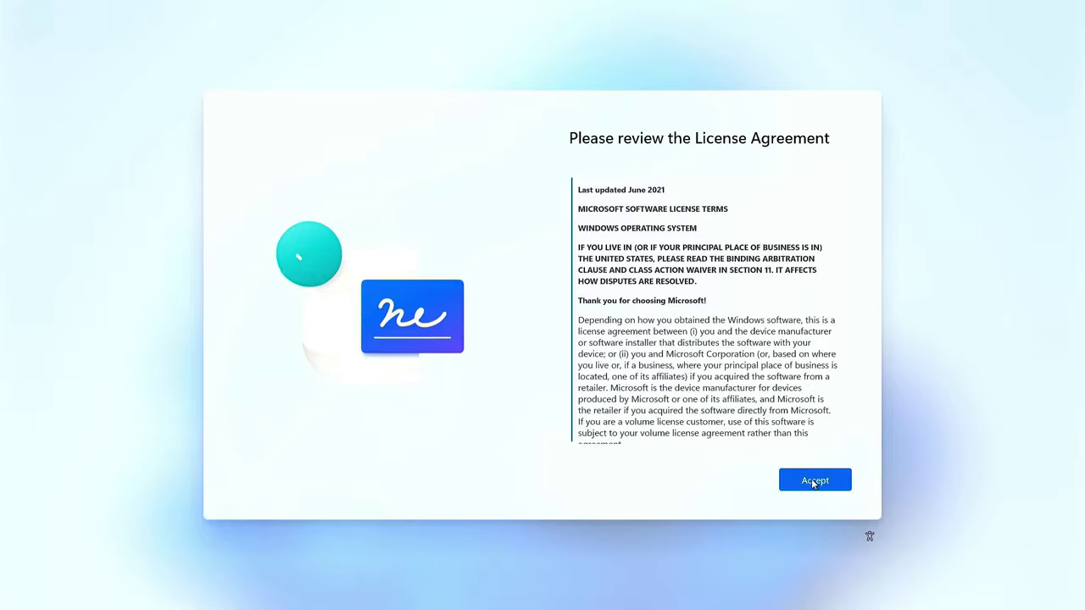
{"action": "left_click", "coordinate": [814, 481]}
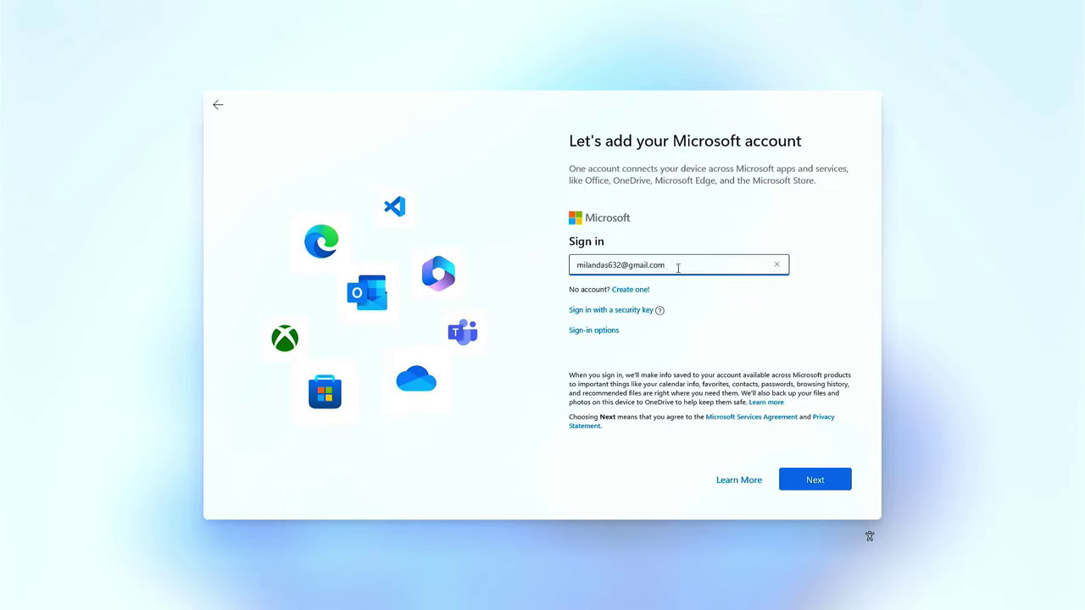
{"action": "key", "text": "Return"}
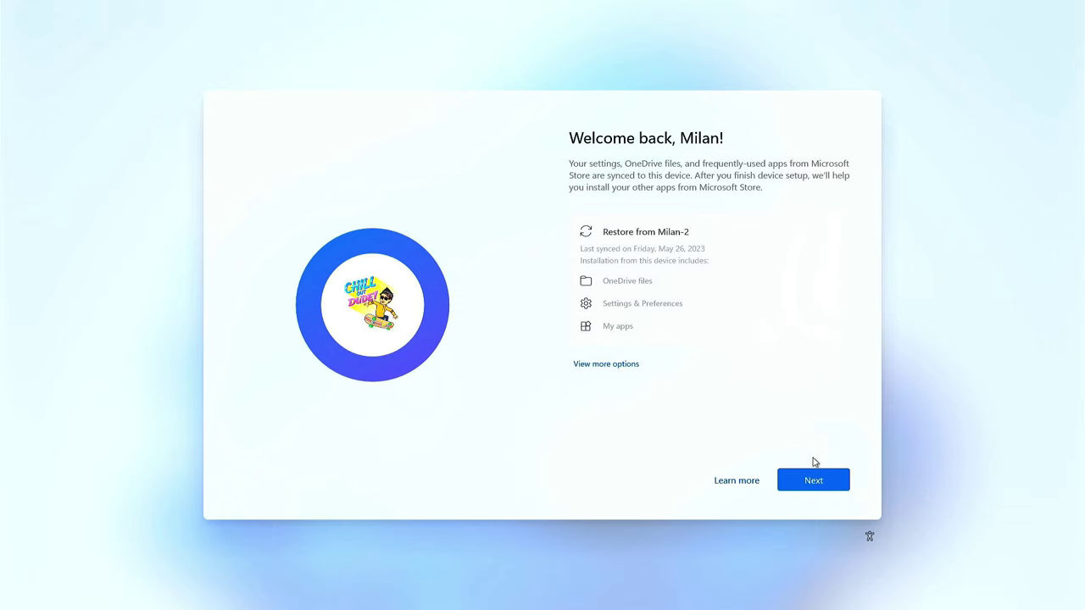
Set up as a new device instead of restoring, and accept the default privacy settings.
{"action": "left_click", "coordinate": [631, 366]}
{"action": "left_click", "coordinate": [655, 265]}
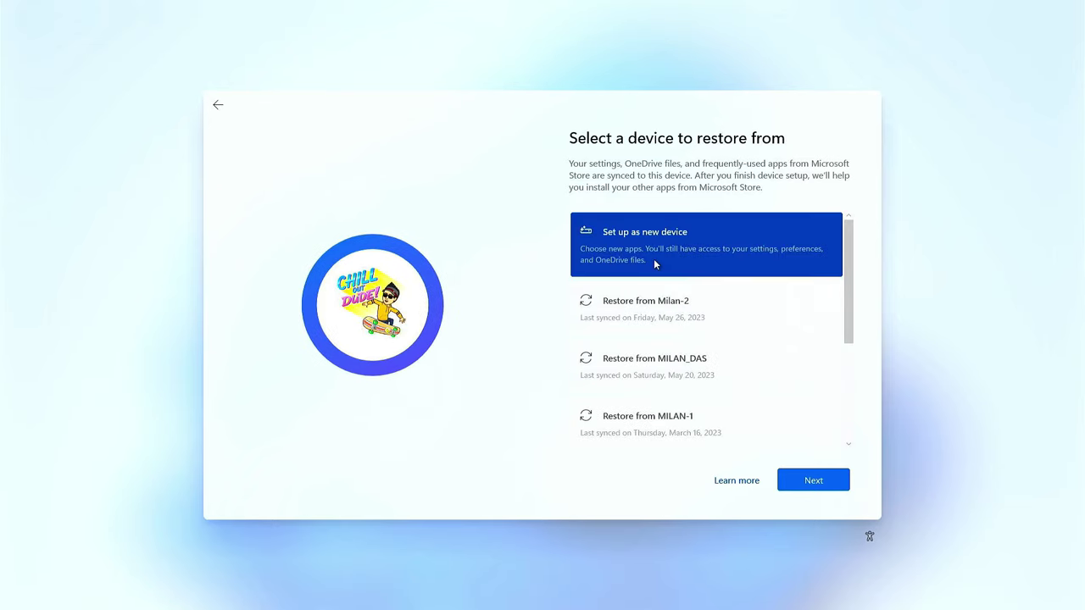
{"action": "left_click", "coordinate": [809, 475]}
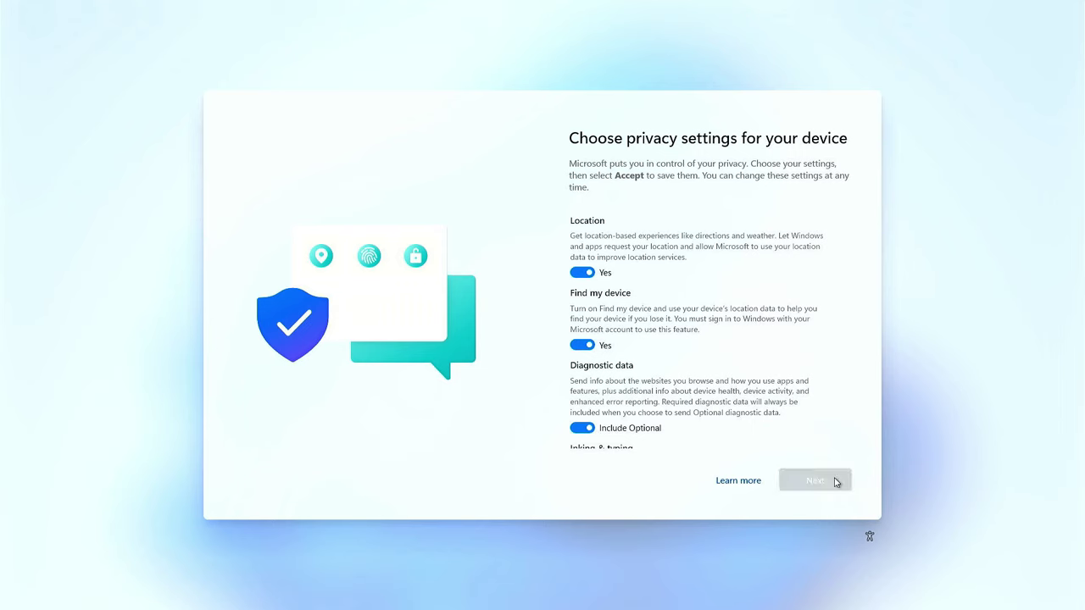
{"action": "left_click", "coordinate": [815, 481]}
{"action": "left_click", "coordinate": [815, 480]}
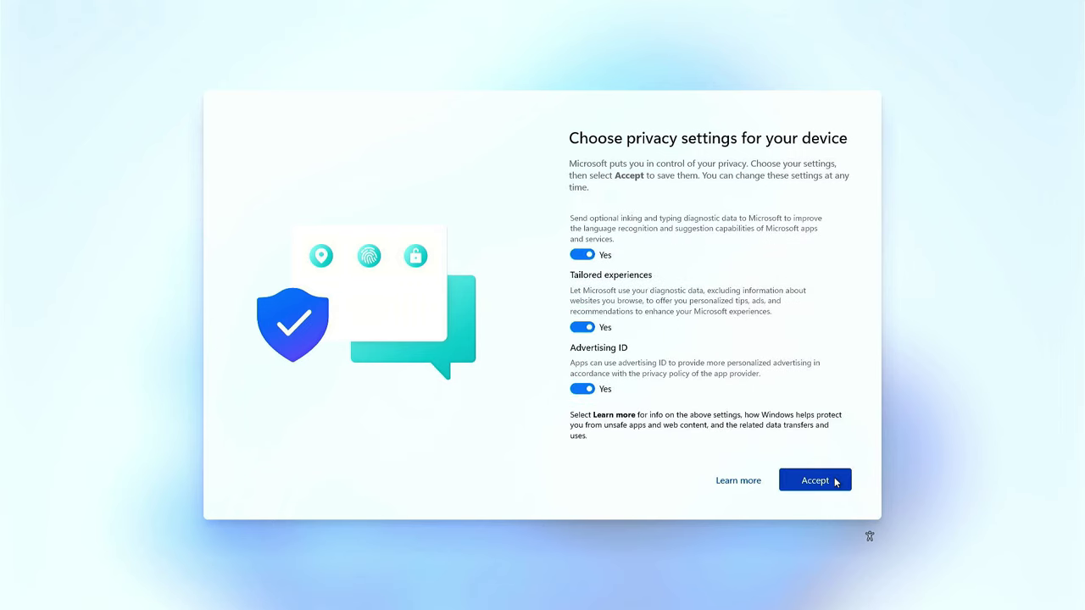
{"action": "left_click", "coordinate": [835, 481]}
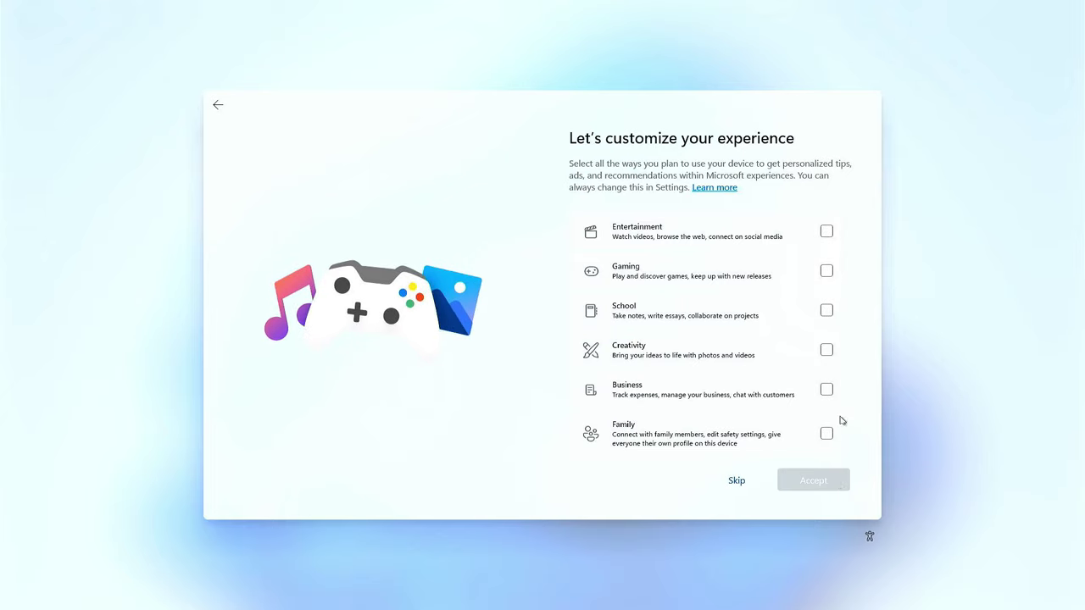
Choose Entertainment as planned use and decline phone linking, Microsoft 365, cloud storage and Game Pass.
{"action": "left_click", "coordinate": [826, 232]}
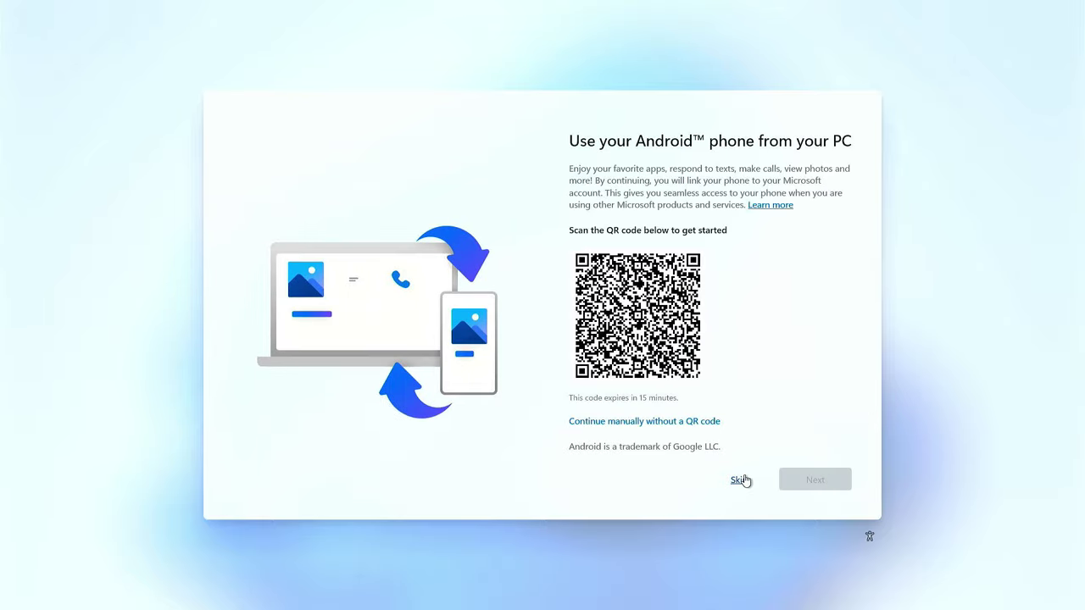
{"action": "left_click", "coordinate": [739, 479]}
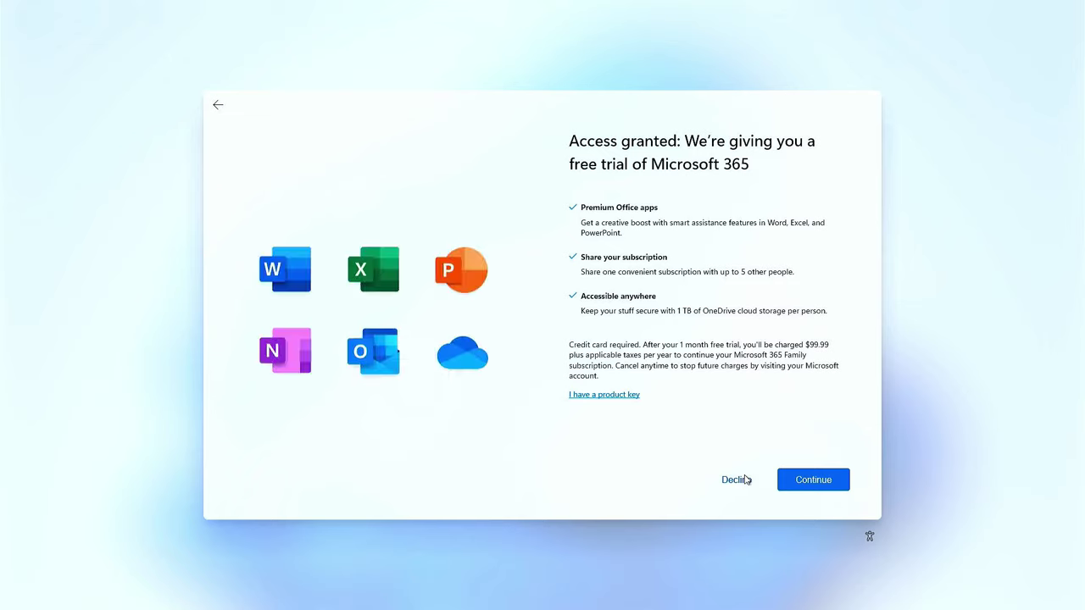
{"action": "left_click", "coordinate": [741, 482]}
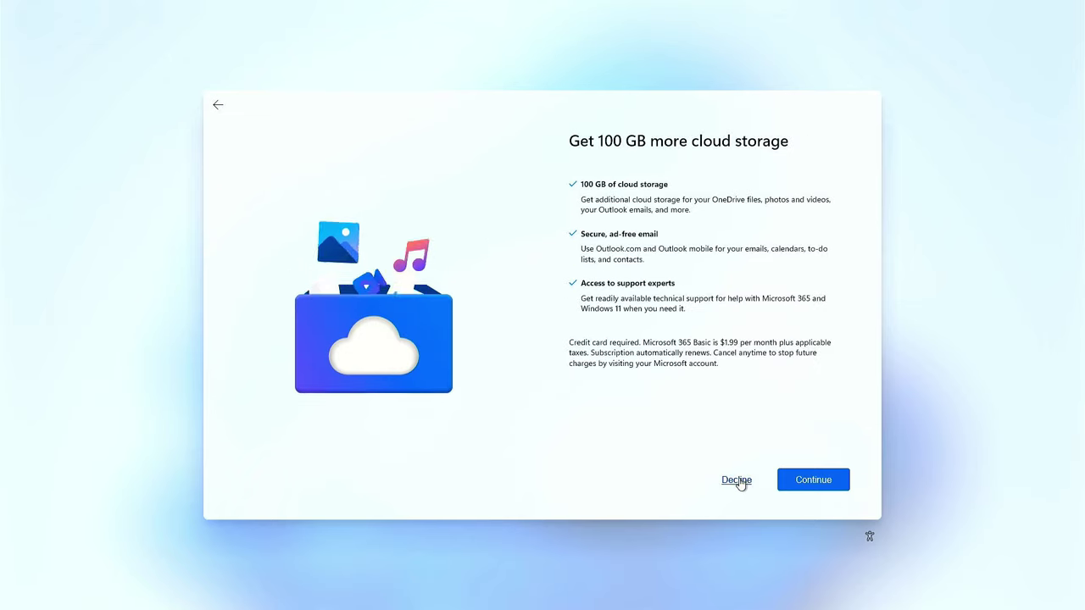
{"action": "left_click", "coordinate": [740, 481]}
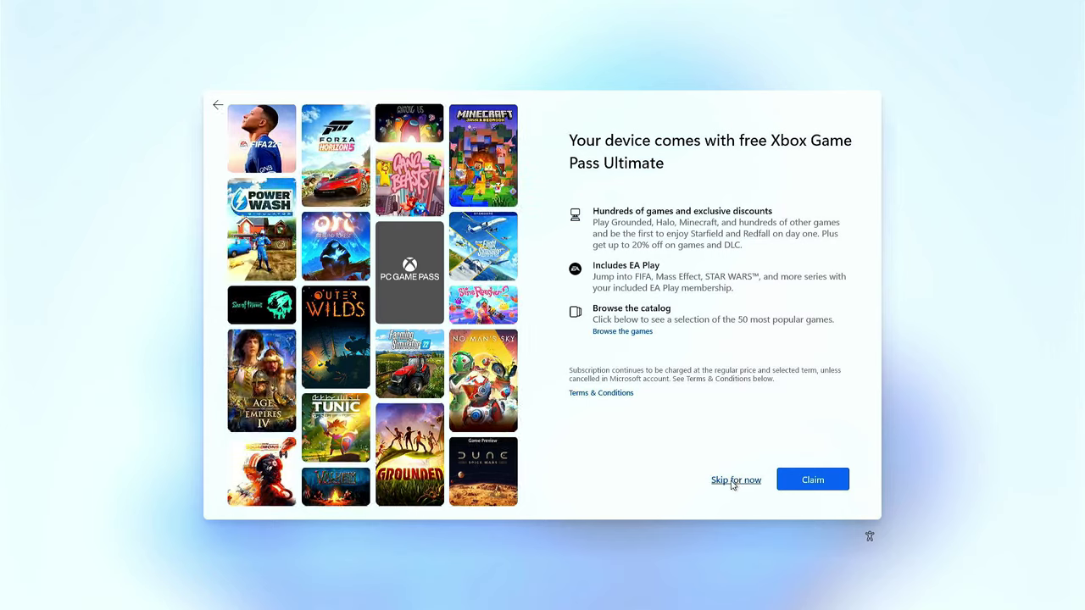
{"action": "left_click", "coordinate": [734, 480]}
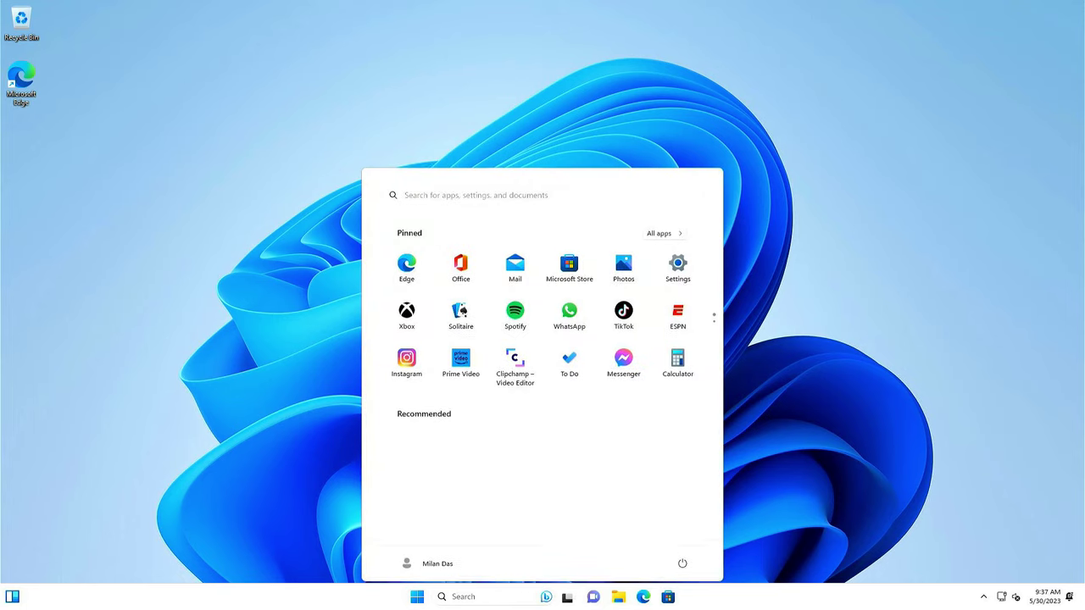
Change the display Scale to 150% via the desktop's Display settings, then close Settings.
{"action": "key", "text": "Escape"}
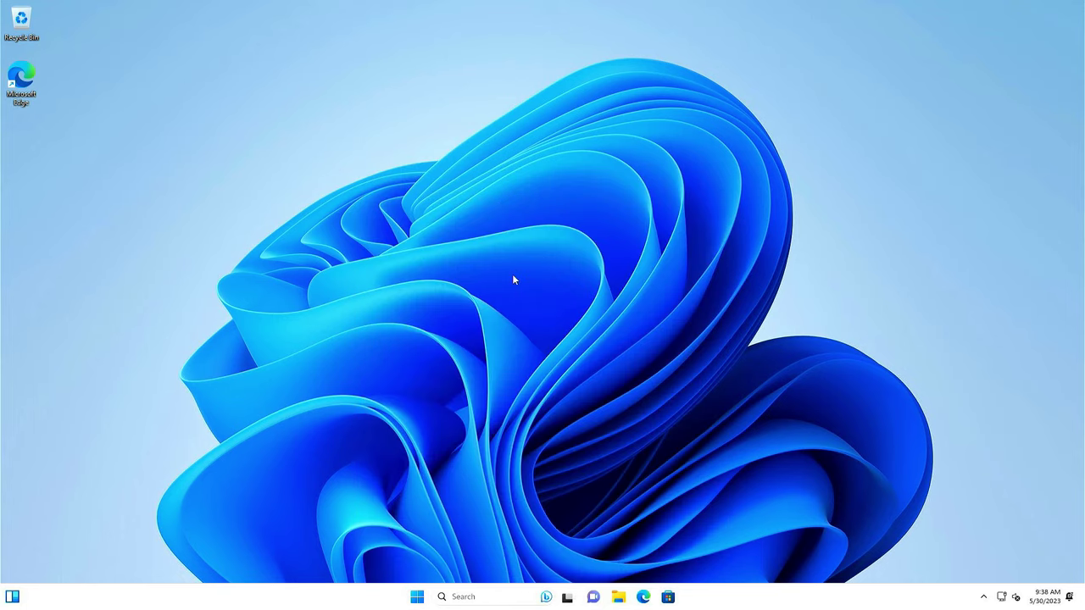
{"action": "right_click", "coordinate": [513, 276]}
{"action": "left_click", "coordinate": [564, 368]}
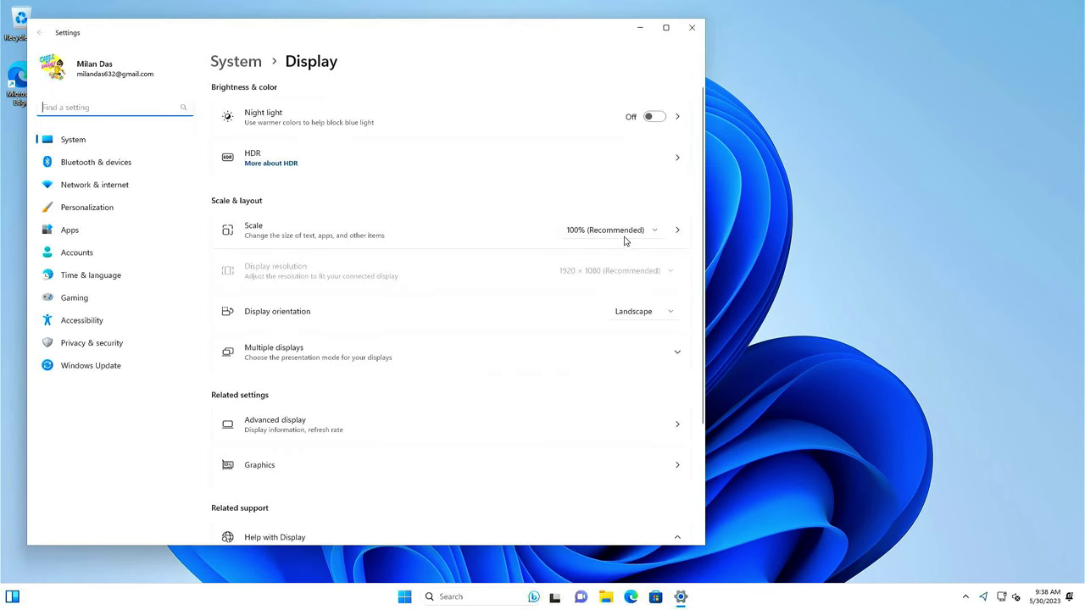
{"action": "left_click", "coordinate": [626, 233]}
{"action": "left_click", "coordinate": [580, 272]}
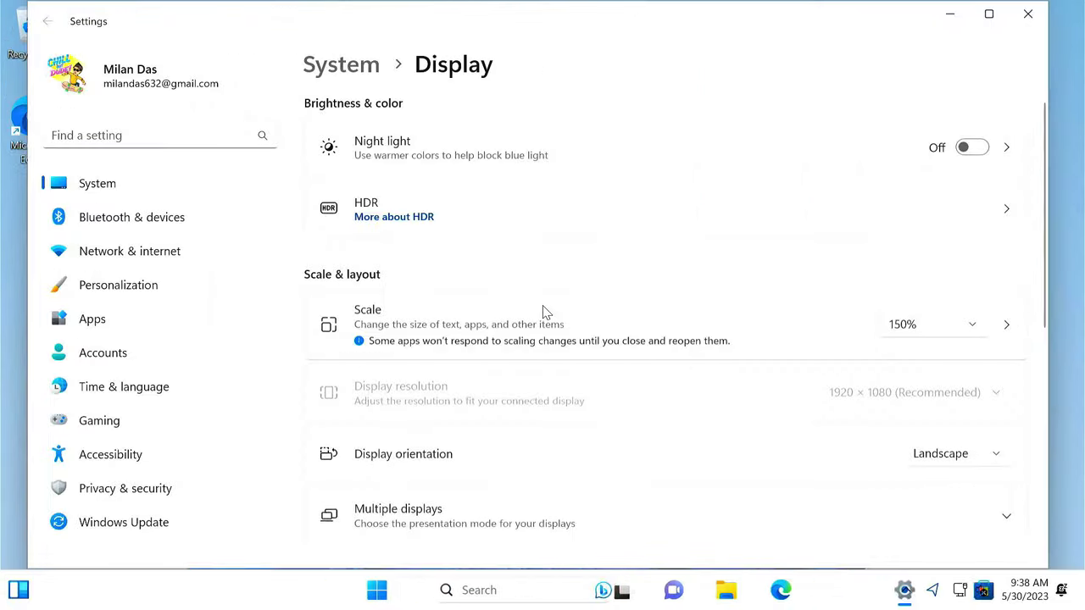
{"action": "left_click", "coordinate": [1026, 15]}
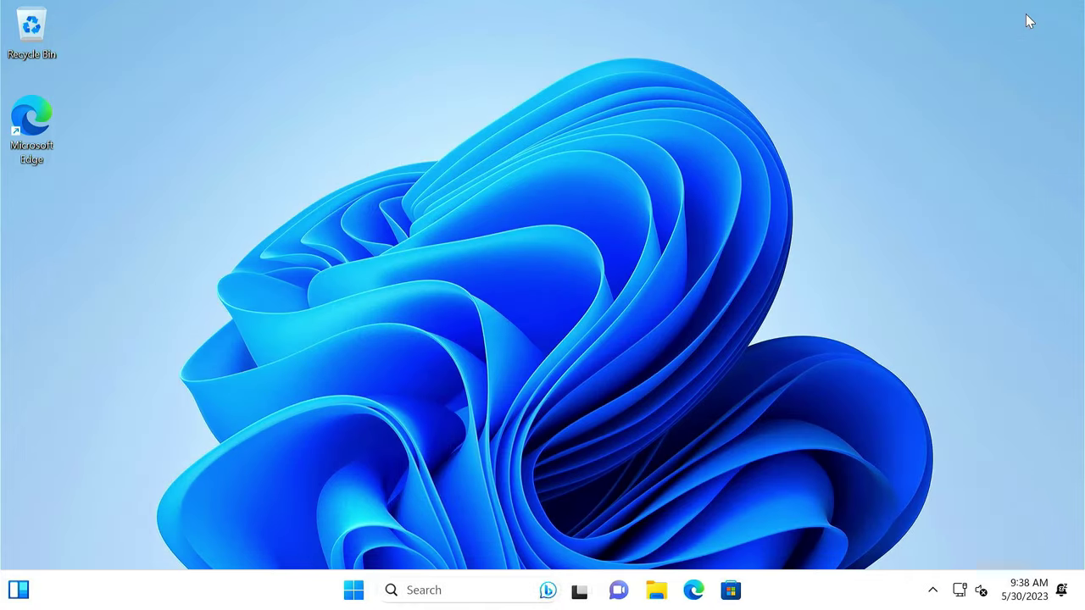
Check in This PC that WinToUSB (C:) is the 931 GB system drive.
{"action": "left_click", "coordinate": [653, 595]}
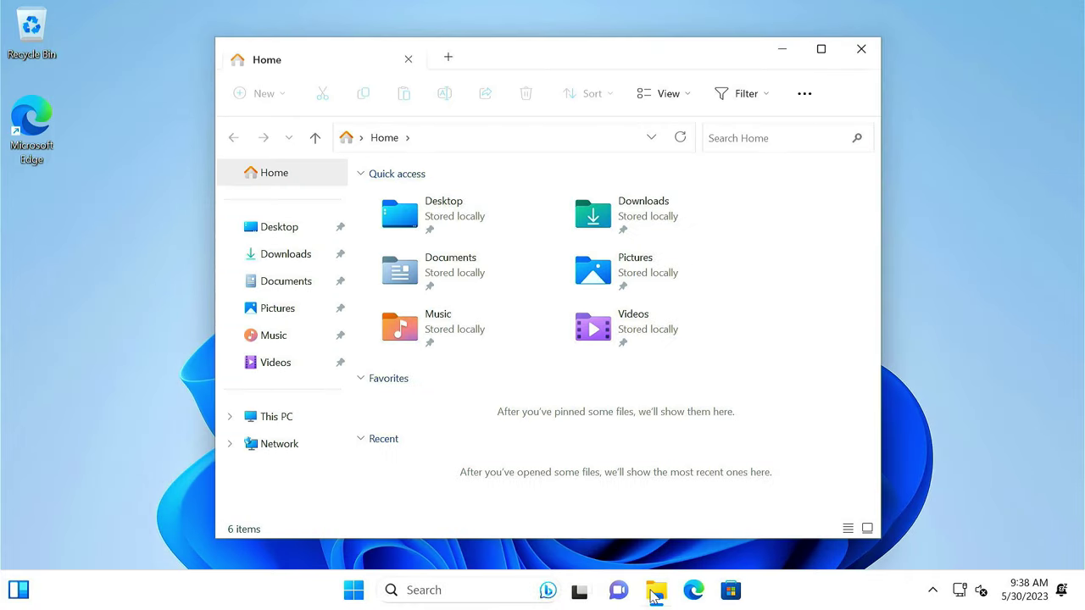
{"action": "left_click", "coordinate": [309, 419]}
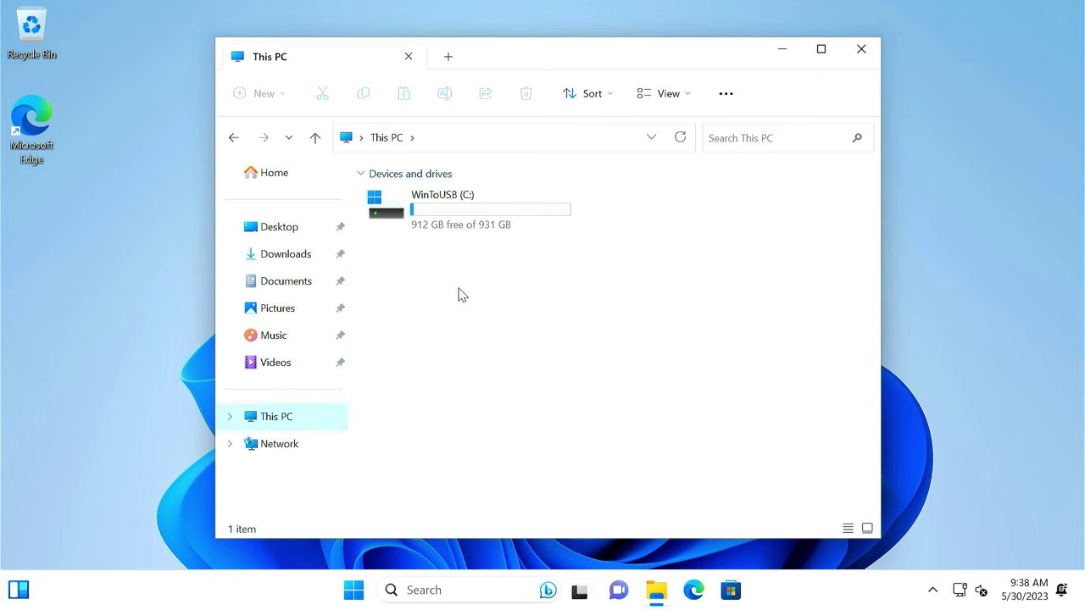
{"action": "left_click", "coordinate": [491, 210]}
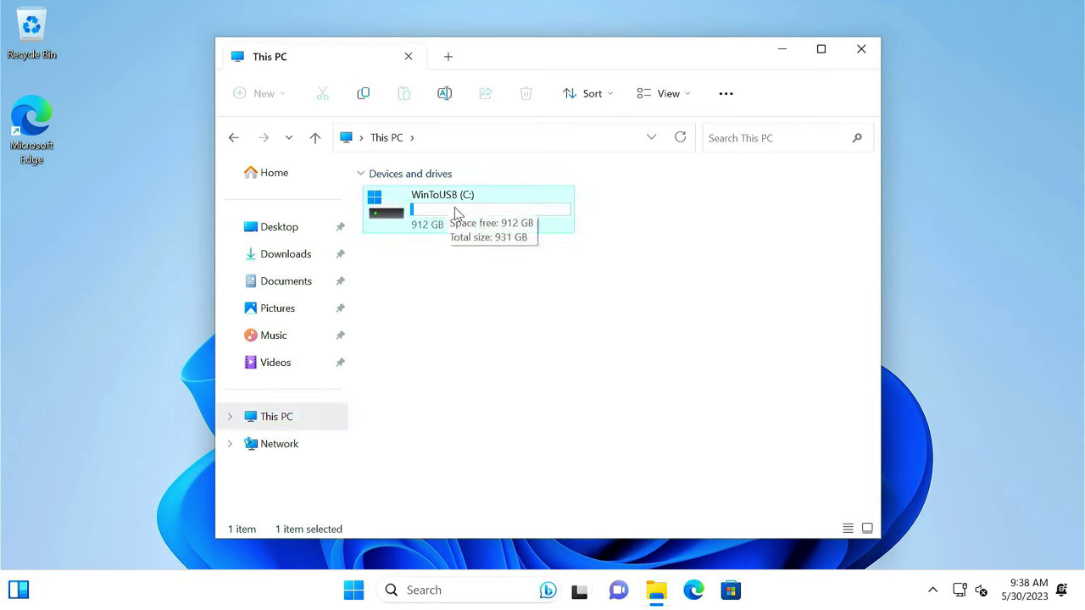
Open Settings from Start and scroll through the System page.
{"action": "left_click", "coordinate": [362, 595]}
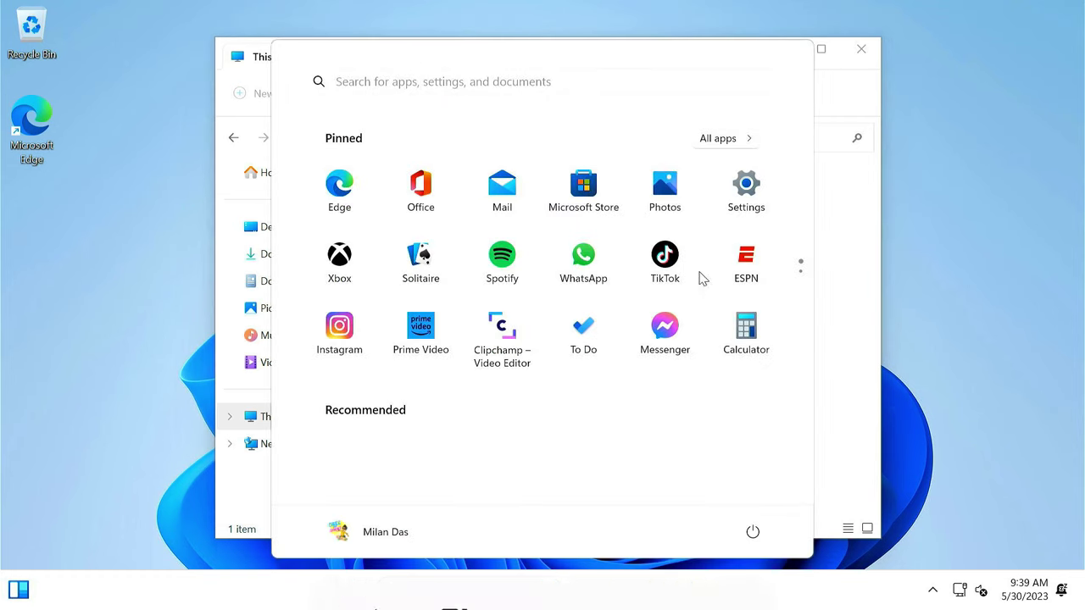
{"action": "left_click", "coordinate": [739, 201]}
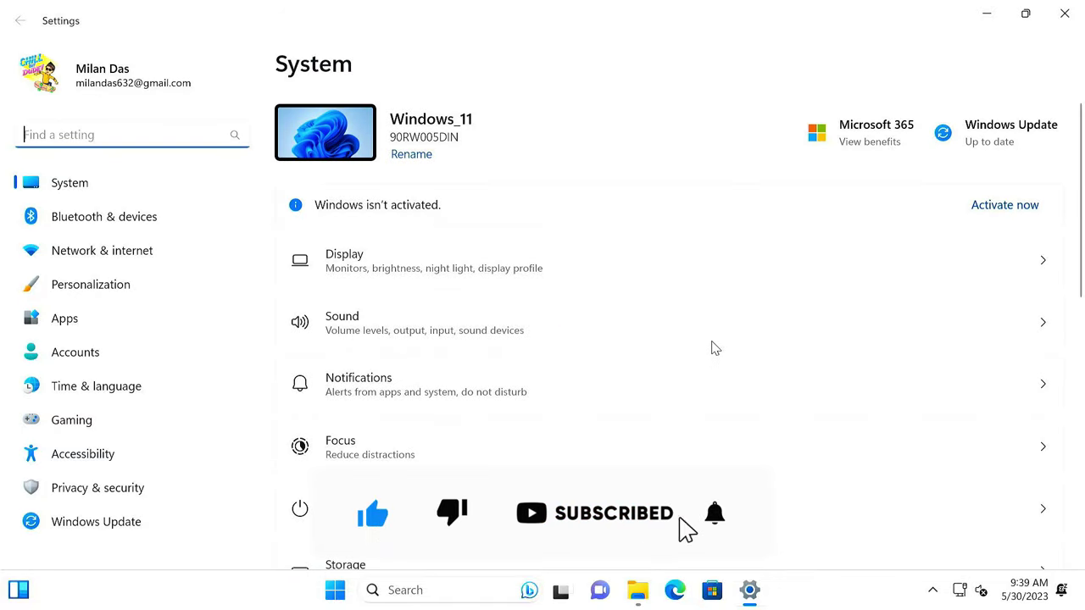
{"action": "scroll", "coordinate": [712, 365], "scroll_direction": "down", "scroll_amount": 5}
{"action": "scroll", "coordinate": [712, 388], "scroll_direction": "down", "scroll_amount": 1}
{"action": "scroll", "coordinate": [712, 387], "scroll_direction": "down", "scroll_amount": 2}
{"action": "scroll", "coordinate": [712, 388], "scroll_direction": "up", "scroll_amount": 4}
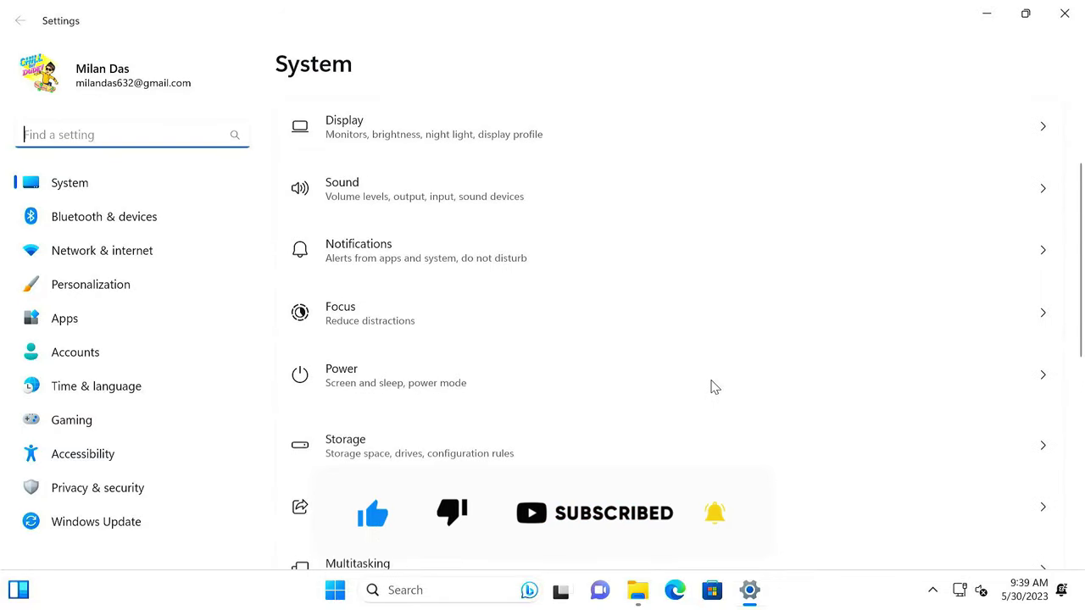